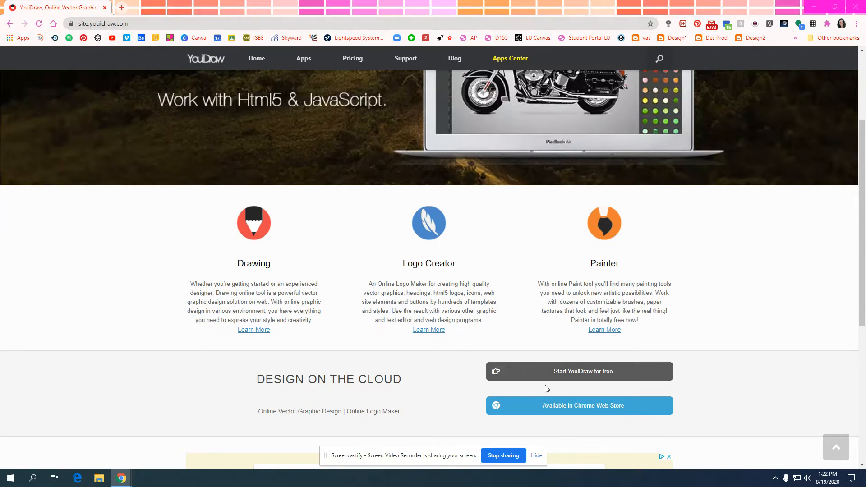
# - Add the YouiDraw Drawing app to Chrome from the Chrome Web Store and return to the YouiDraw home page
pyautogui.click(570, 408)
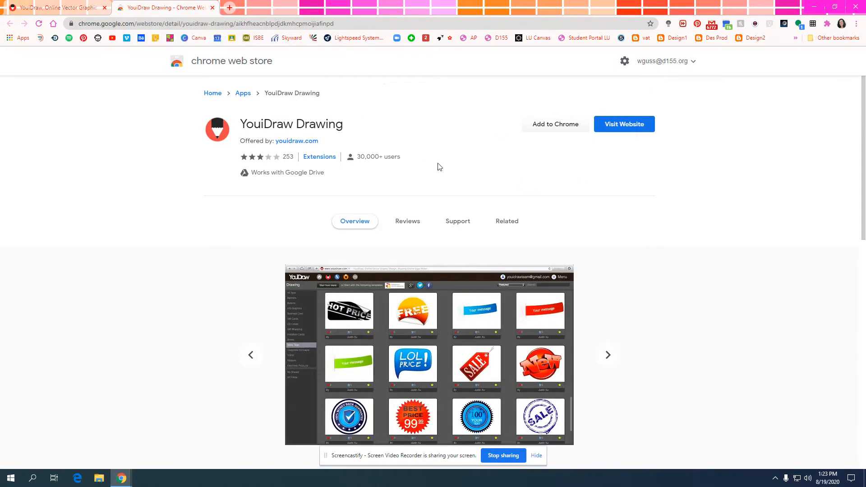
pyautogui.click(556, 125)
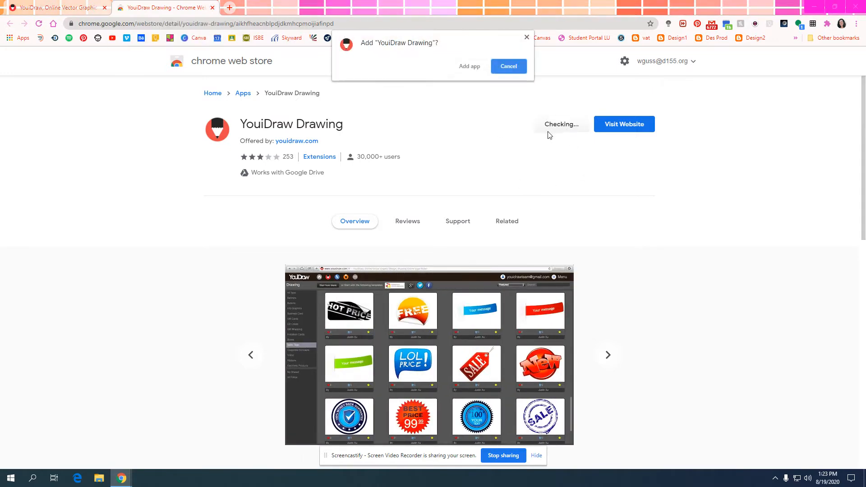
pyautogui.click(469, 67)
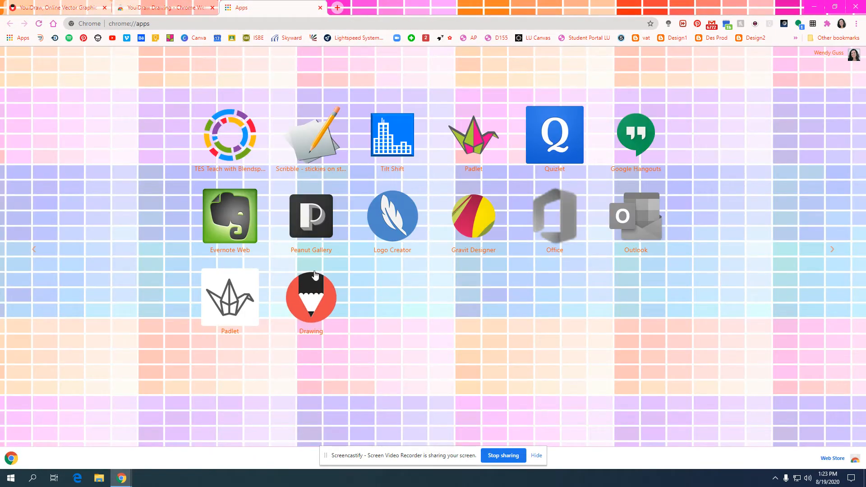
pyautogui.click(319, 8)
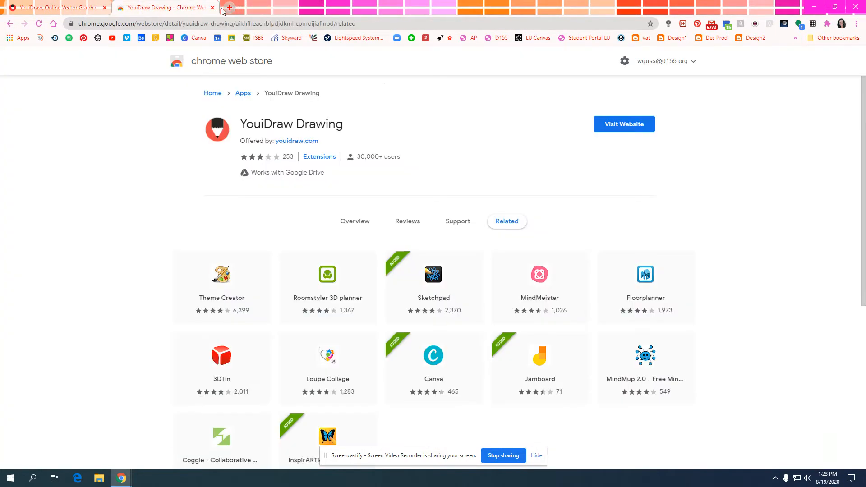
pyautogui.click(212, 8)
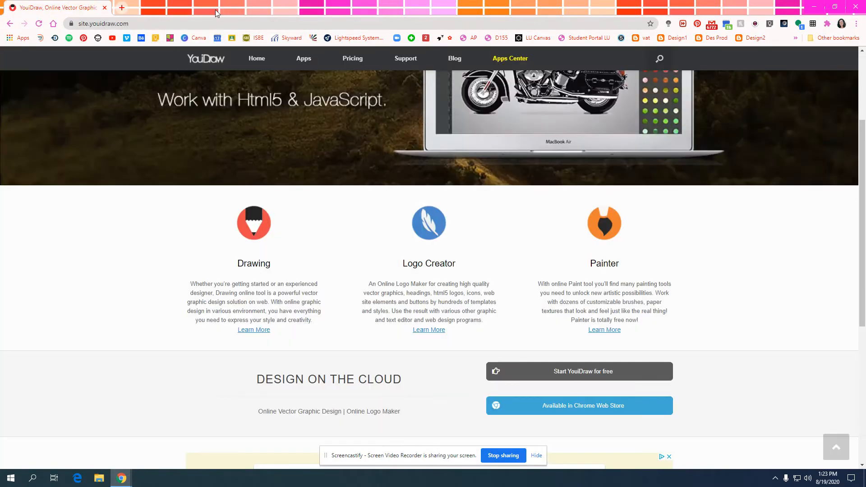
# - Open the Logo Creator page from the YouiDraw home page and start Logo Creator for free
pyautogui.click(435, 233)
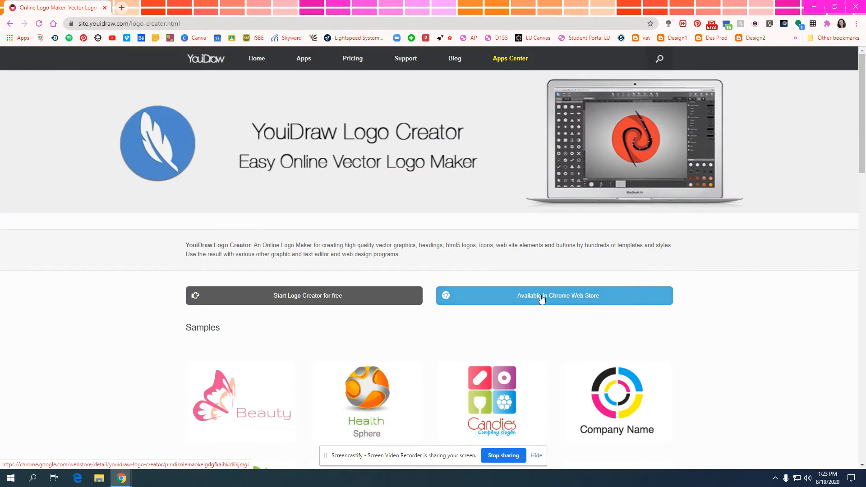
pyautogui.click(325, 299)
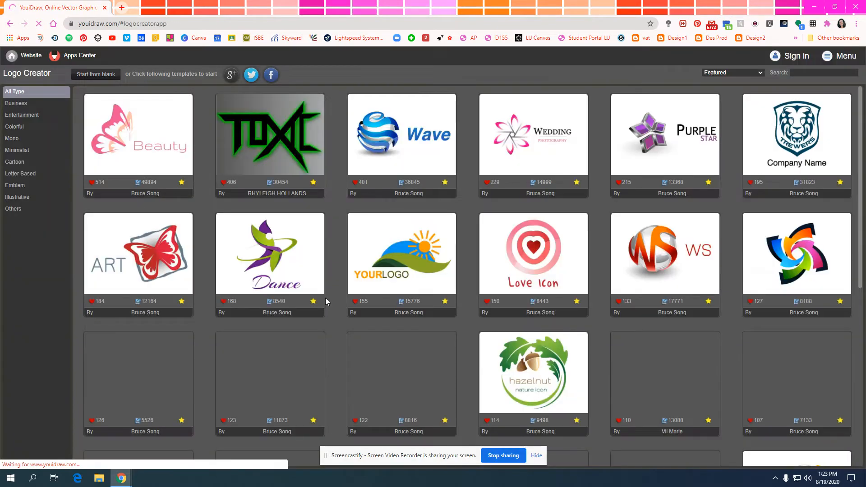
# - Look through the featured logo templates of all types
pyautogui.scroll(-8, 340, 210)
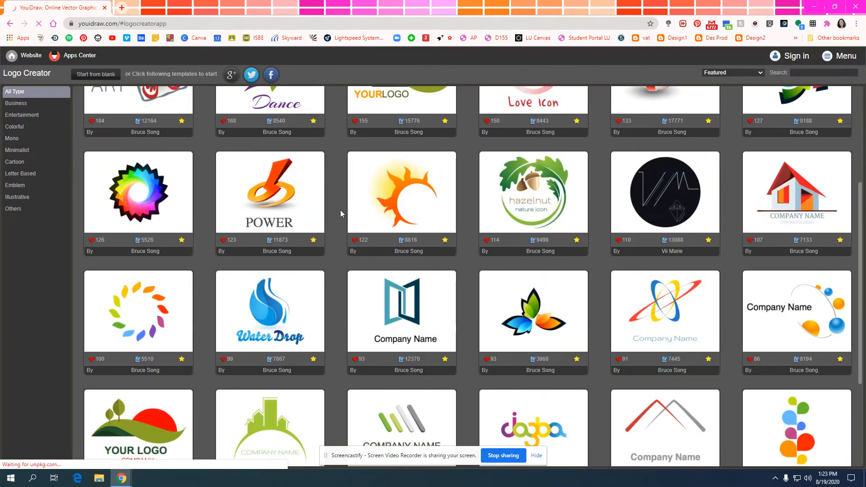
pyautogui.scroll(-4, 340, 210)
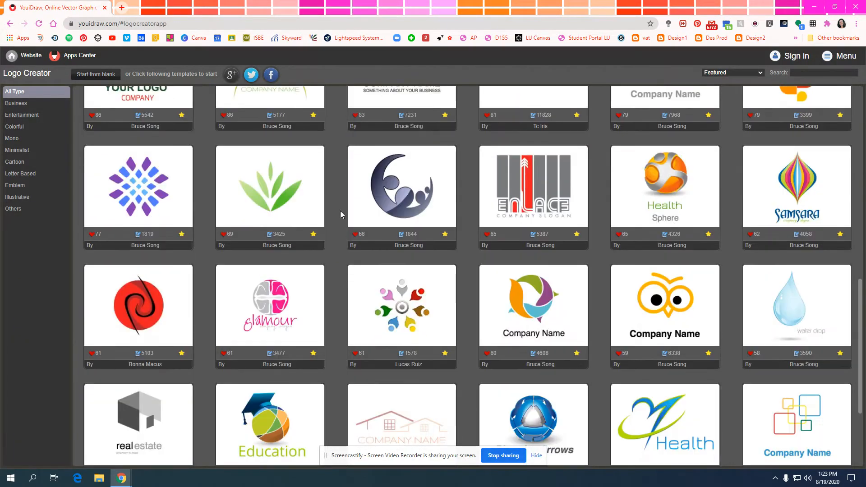
pyautogui.scroll(-3, 340, 210)
pyautogui.scroll(-3, 383, 222)
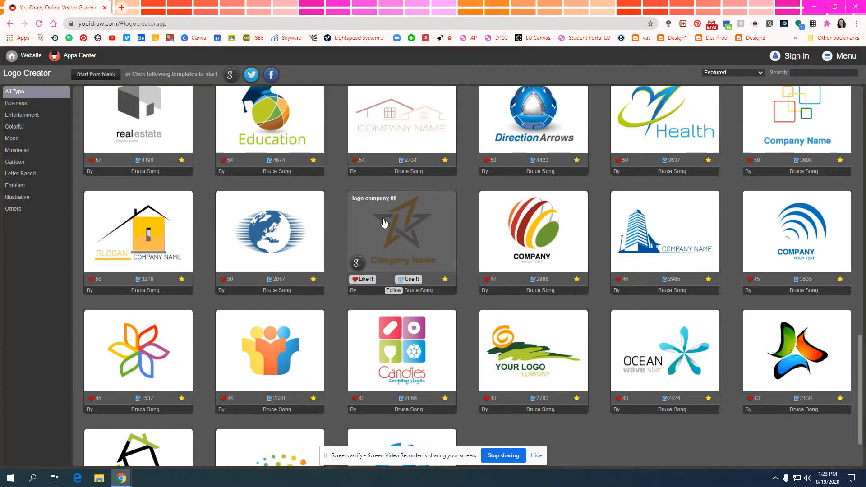
pyautogui.scroll(12, 383, 222)
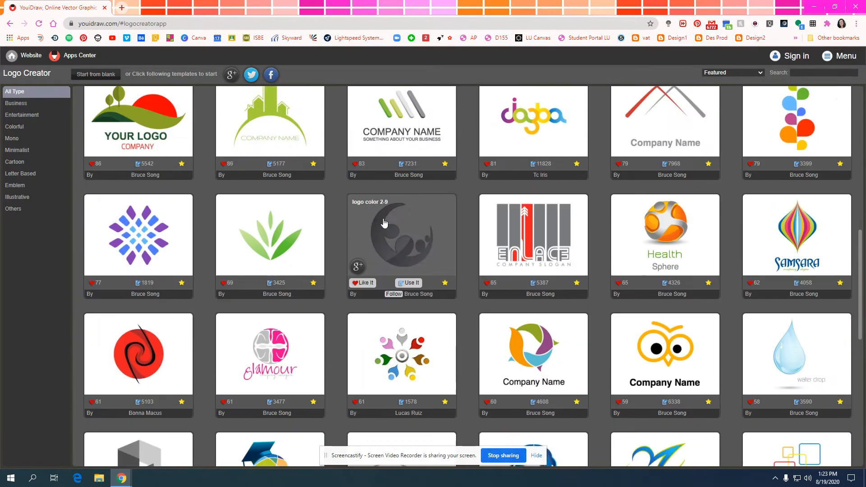
pyautogui.scroll(7, 384, 222)
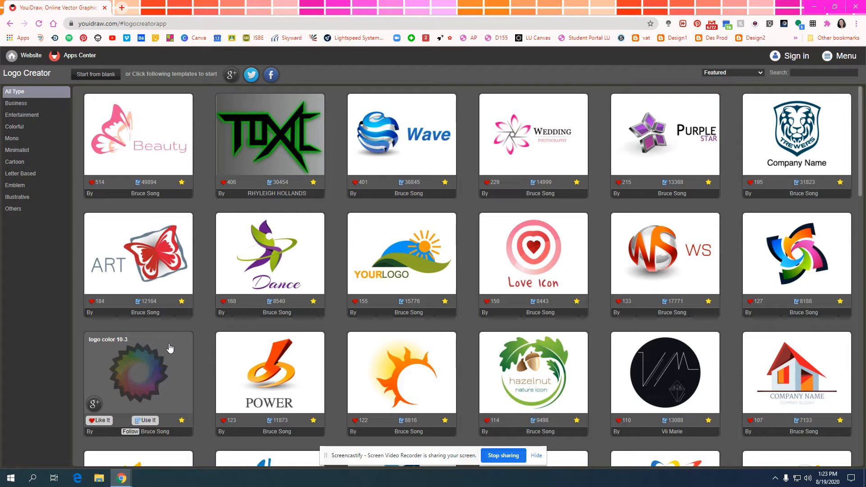
pyautogui.scroll(-4, 435, 329)
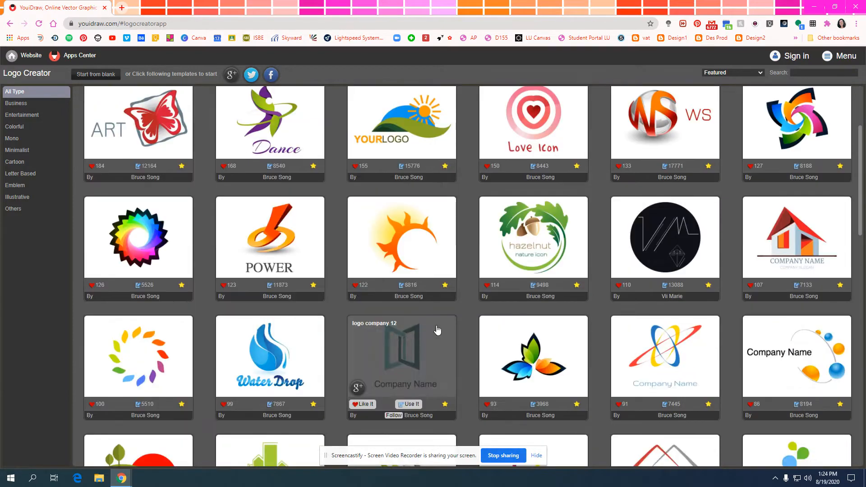
pyautogui.scroll(5, 436, 332)
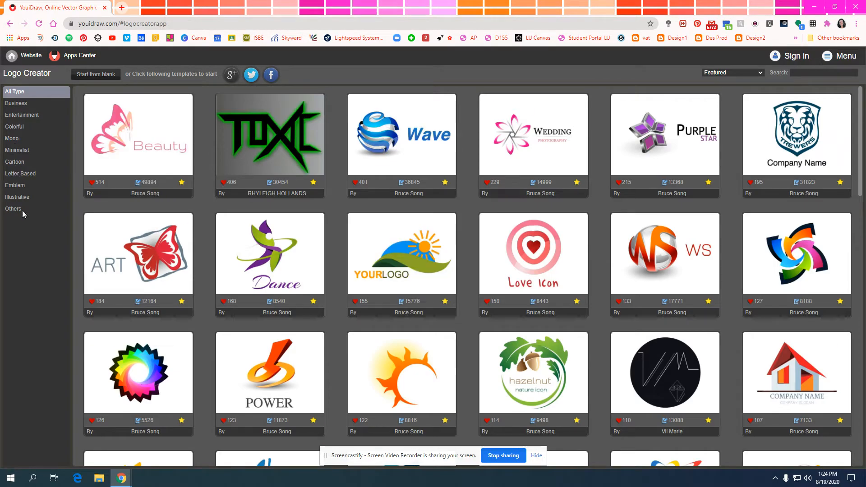
# - View the logo templates in the Illustrative, Cartoon and Colorful categories
pyautogui.click(23, 196)
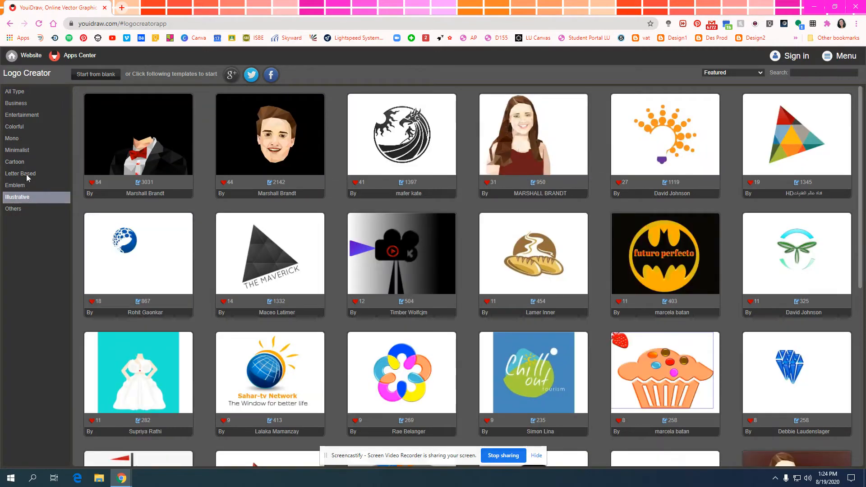
pyautogui.click(23, 162)
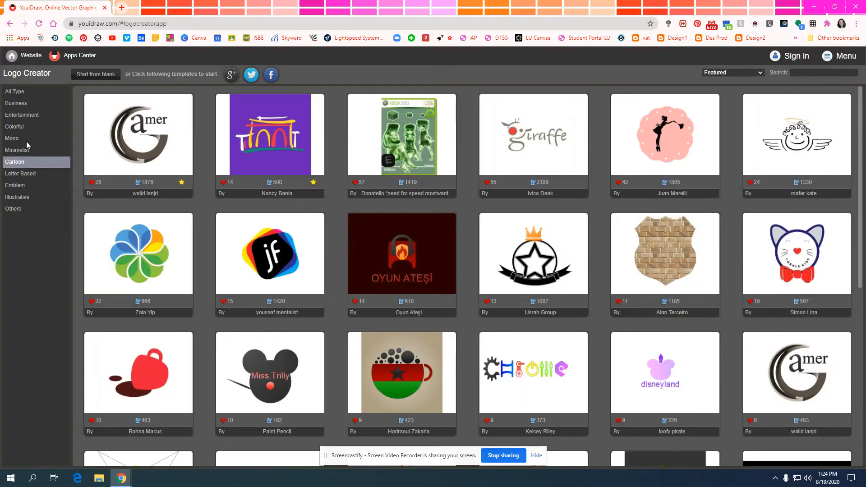
pyautogui.click(28, 127)
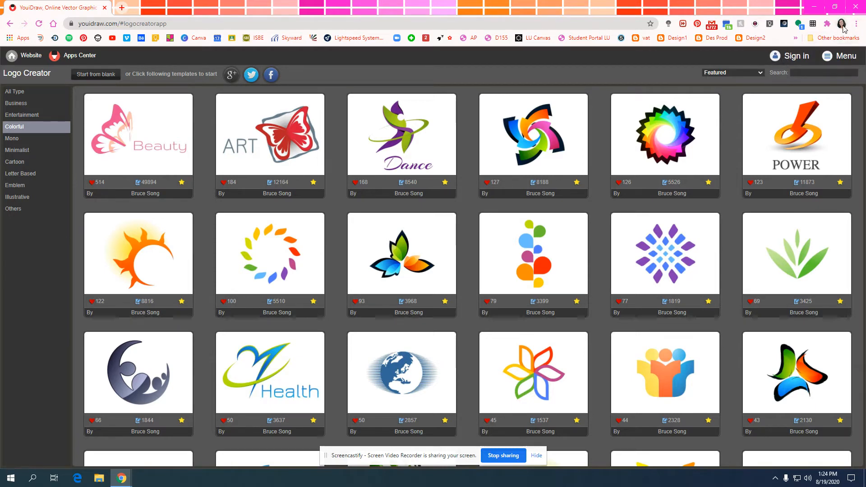
# - Sign in to the YouiDraw site with the existing account
pyautogui.click(795, 58)
pyautogui.click(457, 215)
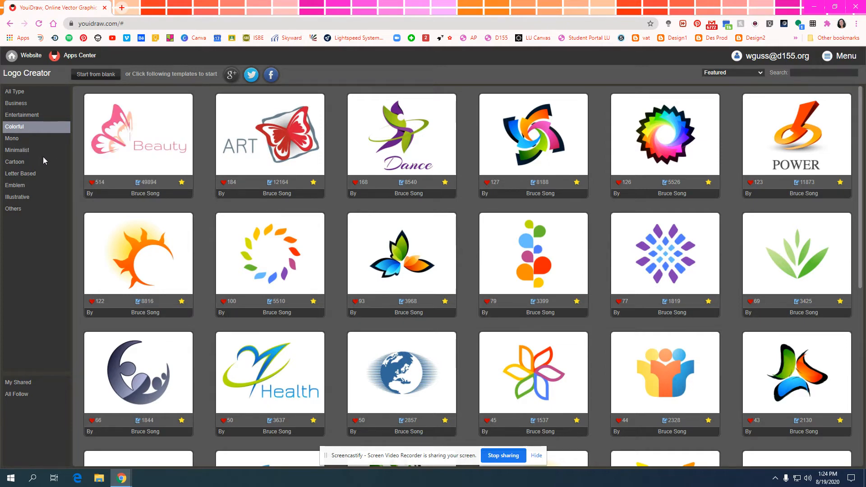
# - Examine the designs offered among the Colorful logo templates
pyautogui.moveTo(665, 137)
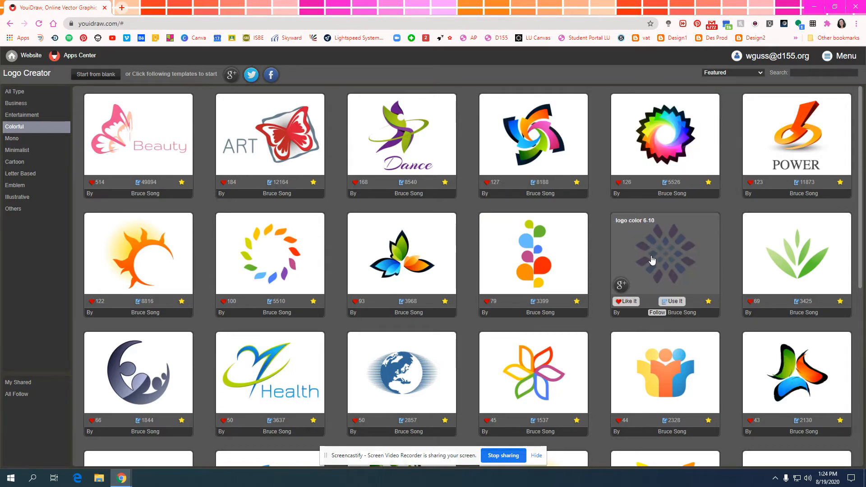
pyautogui.moveTo(538, 251)
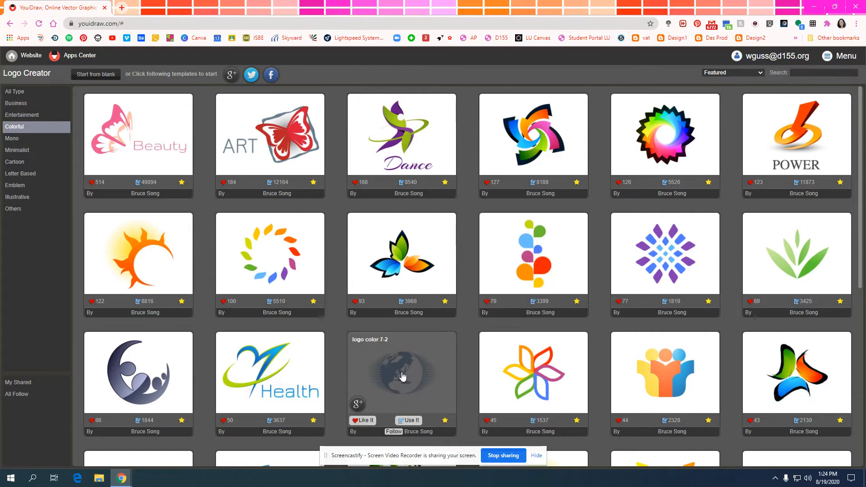
pyautogui.moveTo(220, 346)
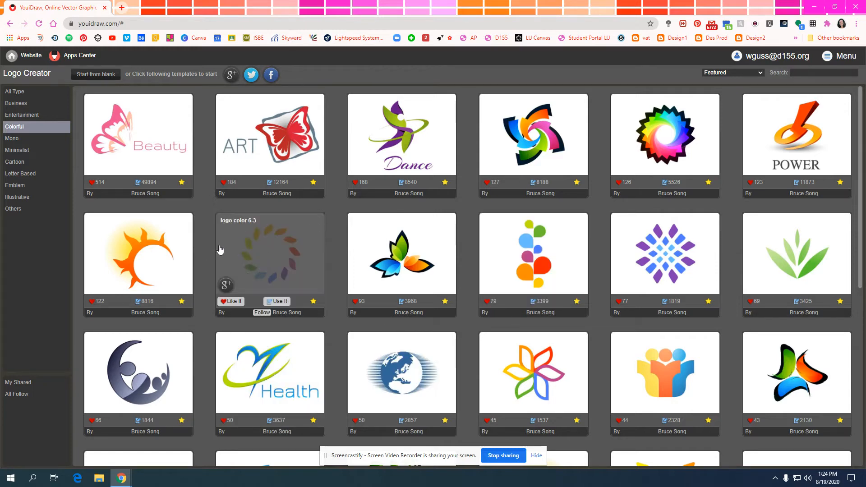
pyautogui.scroll(-8, 334, 253)
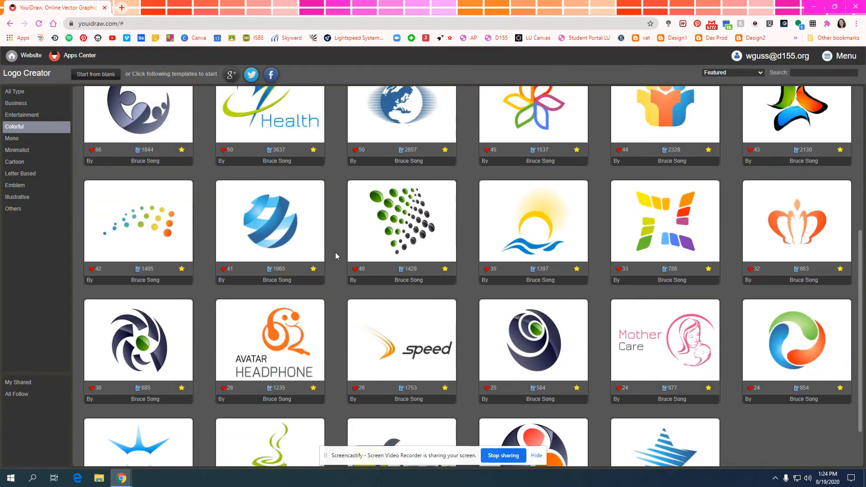
pyautogui.scroll(-5, 335, 255)
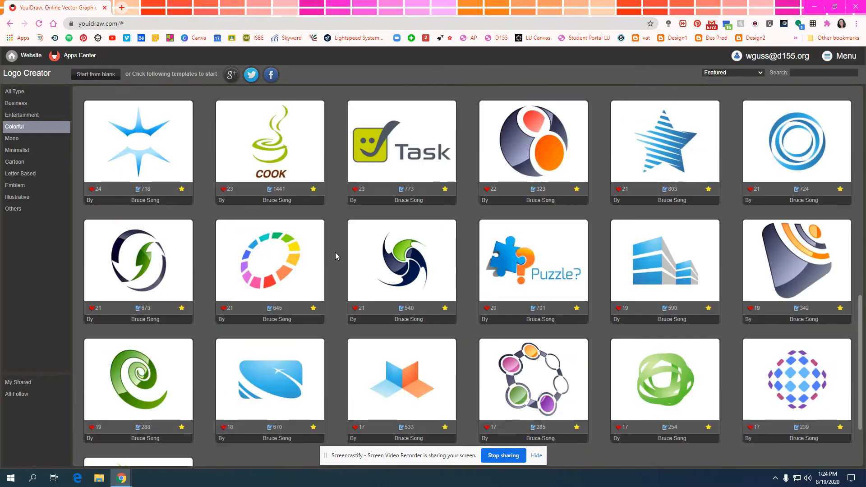
pyautogui.scroll(13, 335, 255)
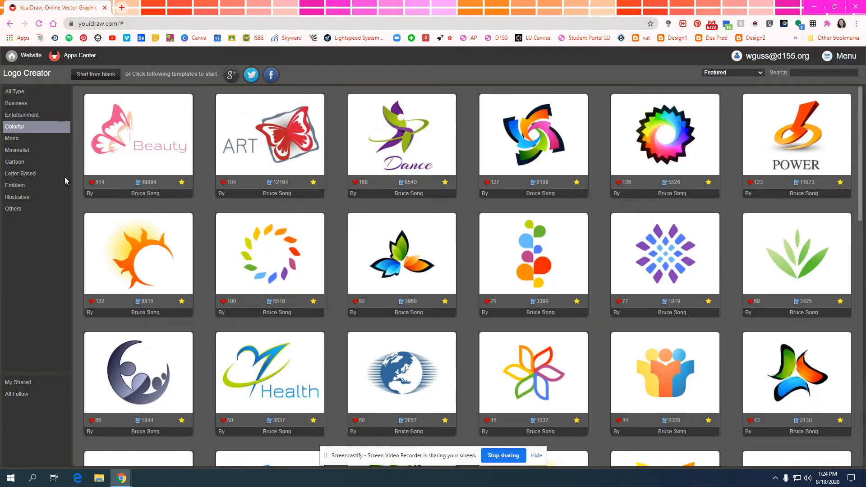
# - Open the Letter Based template with a purple j on a black rounded square over coloured squares
pyautogui.click(18, 173)
pyautogui.moveTo(157, 193)
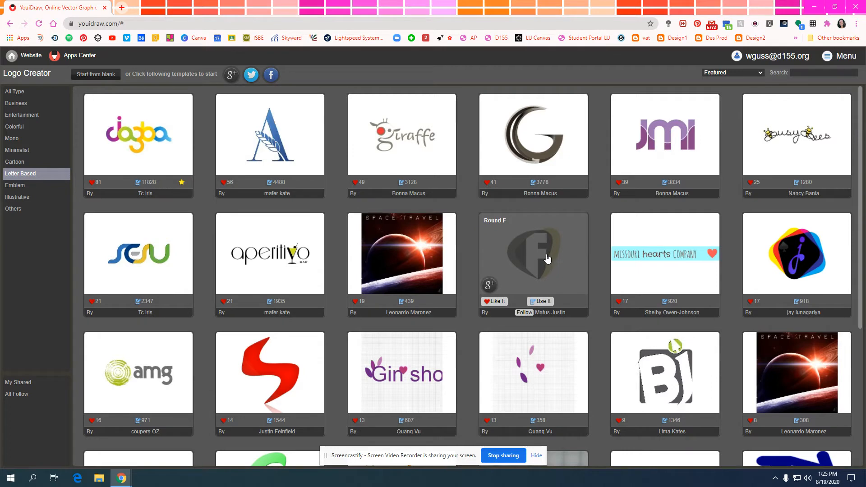
pyautogui.click(815, 259)
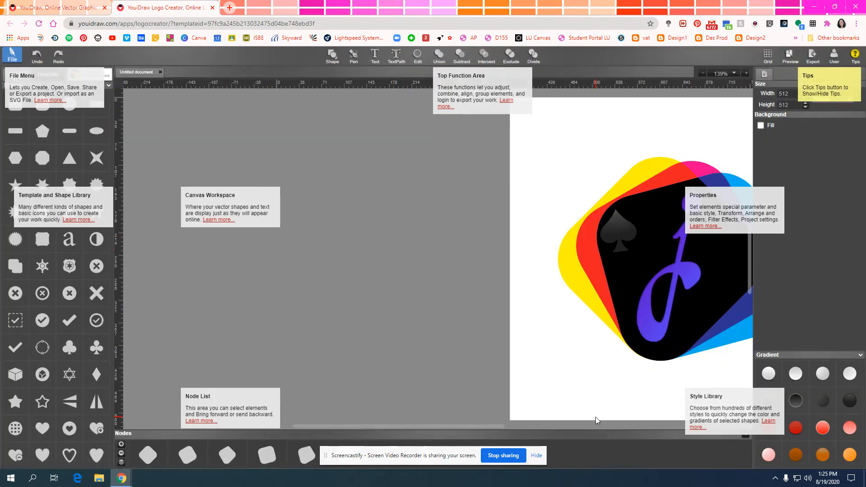
# - Hide the tips overlay in the logo editor and show the shape library
pyautogui.moveTo(485, 427); pyautogui.dragTo(582, 428)
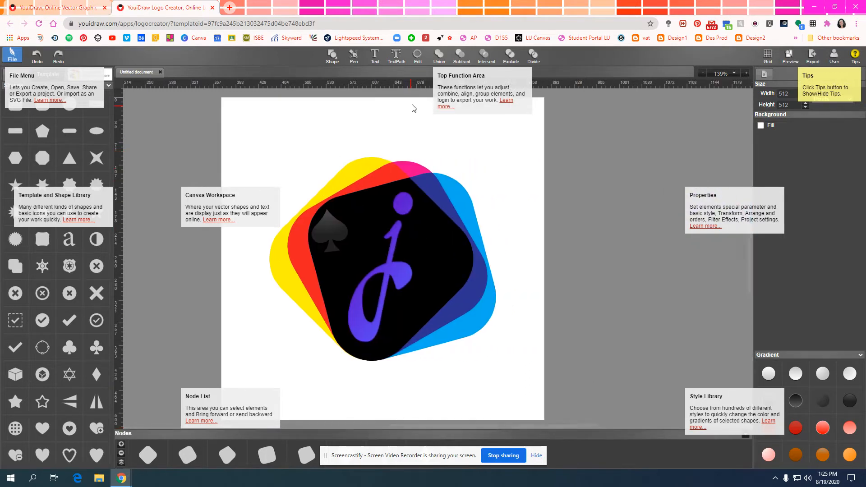
pyautogui.click(858, 55)
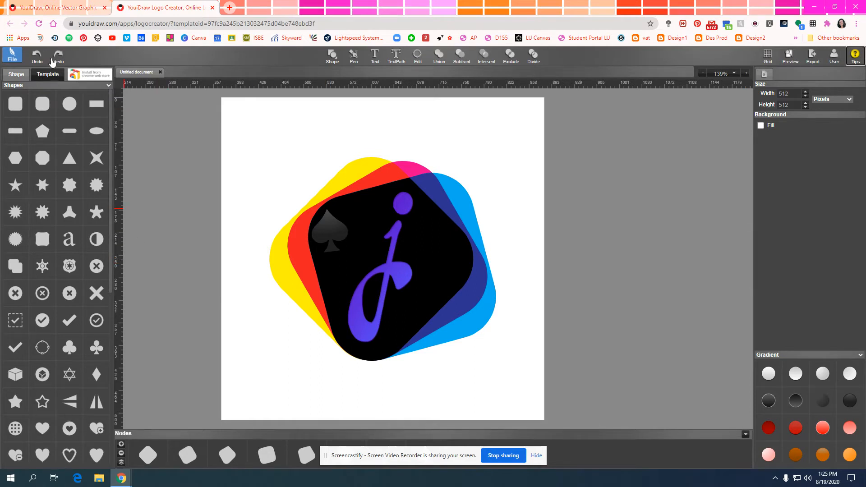
pyautogui.click(19, 76)
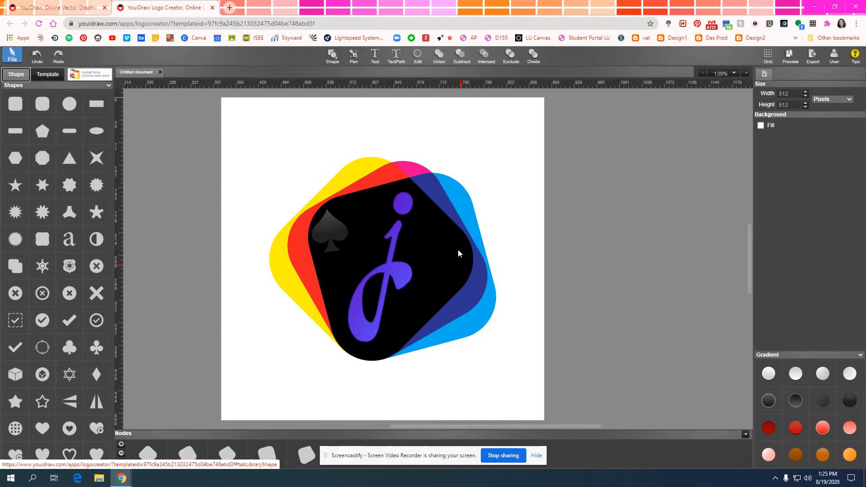
# - Select the logo's black, red and pink shapes and its purple letter j in turn to inspect the separate parts
pyautogui.click(379, 293)
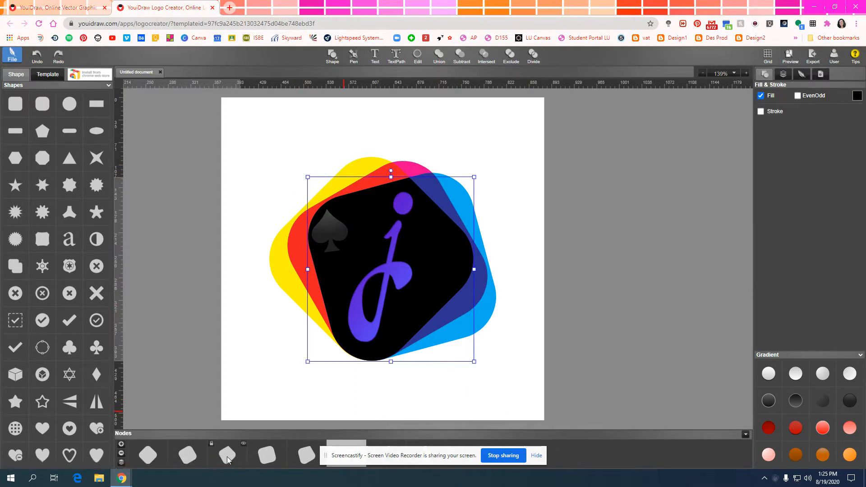
pyautogui.click(283, 277)
pyautogui.click(301, 255)
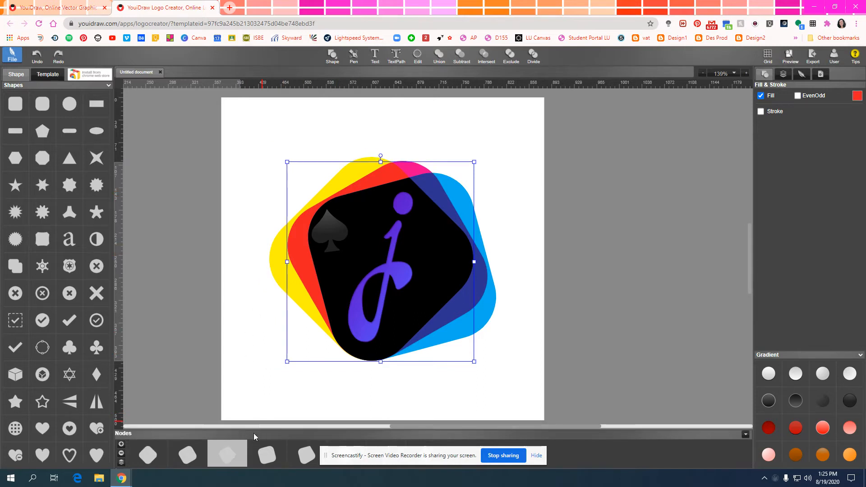
pyautogui.hscroll(3, 383, 304)
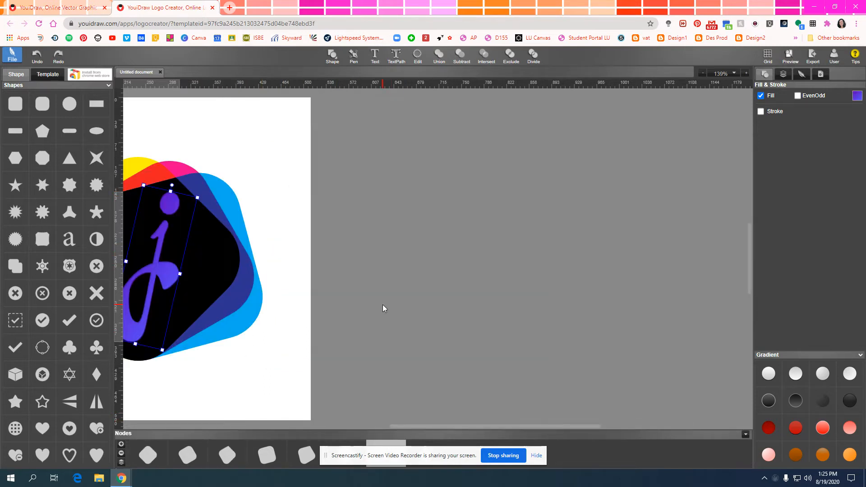
pyautogui.click(187, 453)
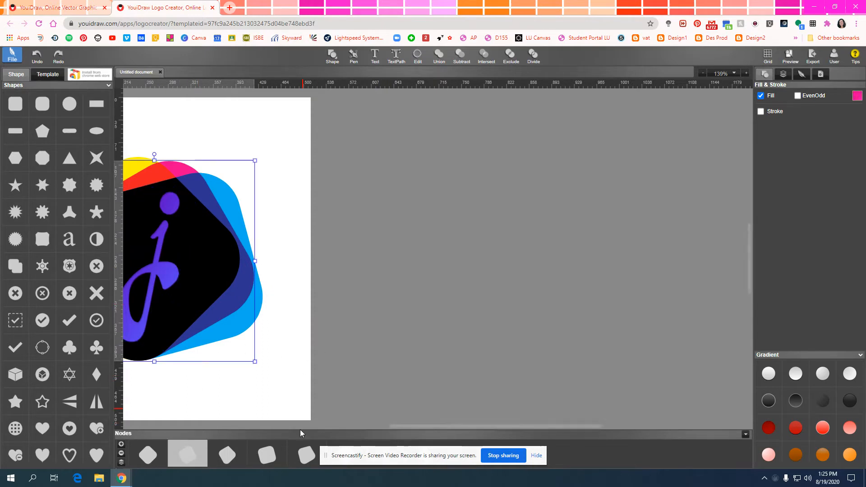
pyautogui.moveTo(433, 426); pyautogui.dragTo(375, 427)
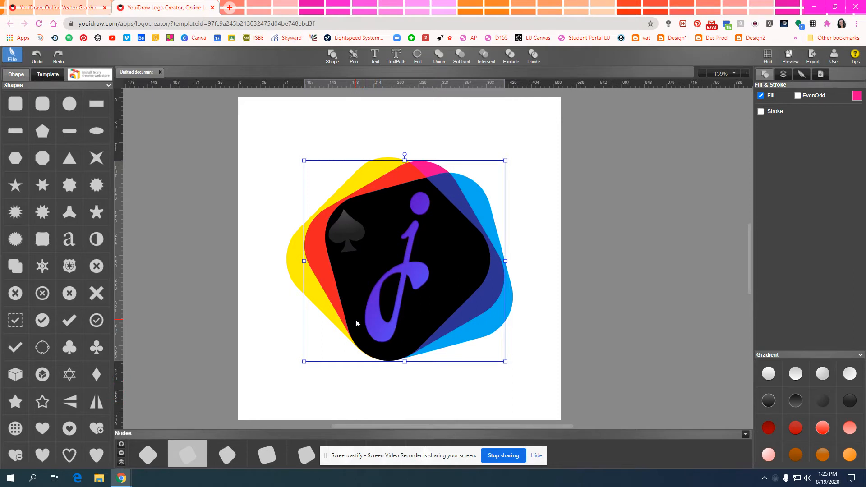
pyautogui.click(374, 326)
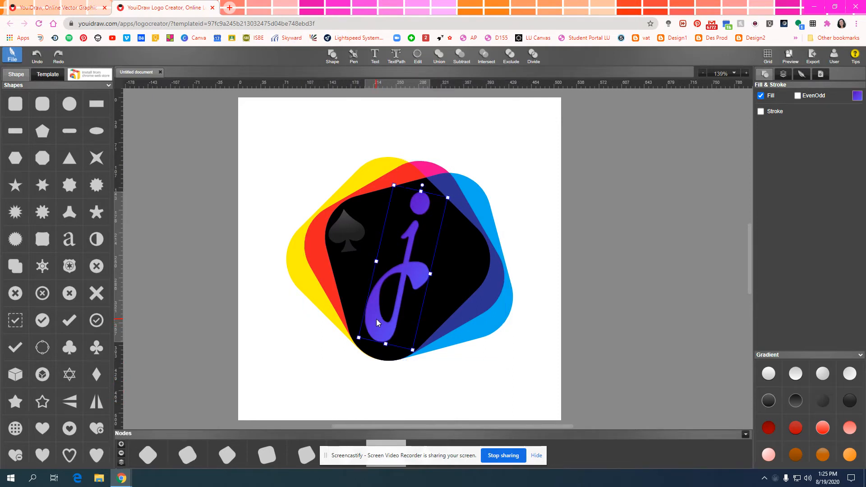
# - Inspect the anchor points of the purple letter j to check whether it is an outline or editable text
pyautogui.doubleClick(377, 322)
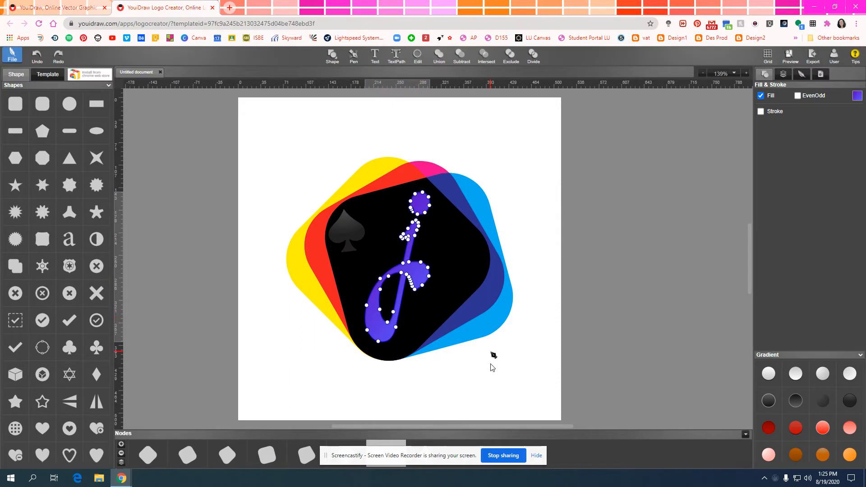
pyautogui.click(469, 386)
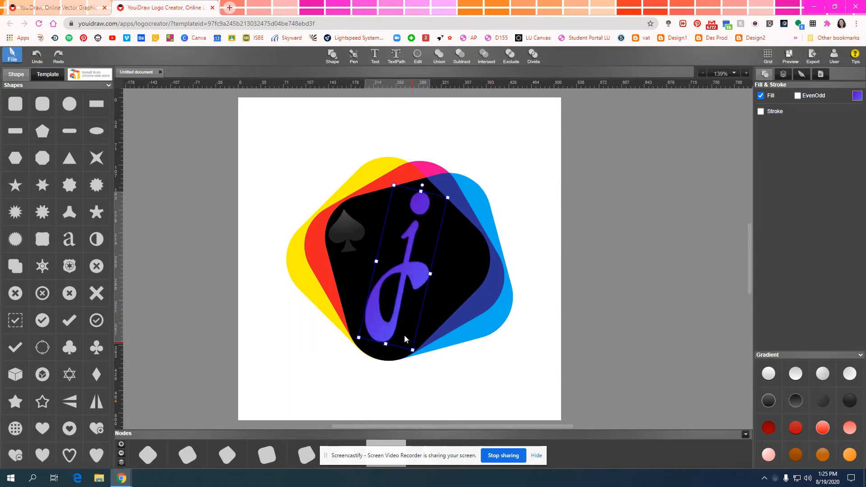
pyautogui.doubleClick(380, 326)
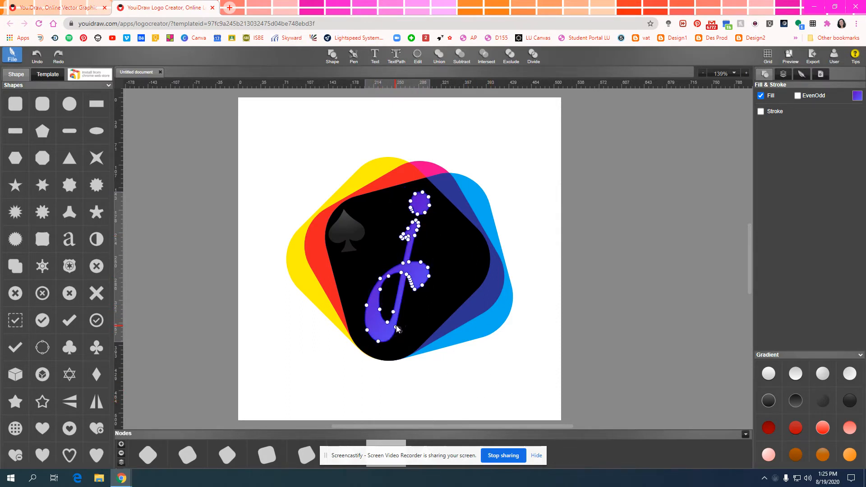
pyautogui.click(300, 321)
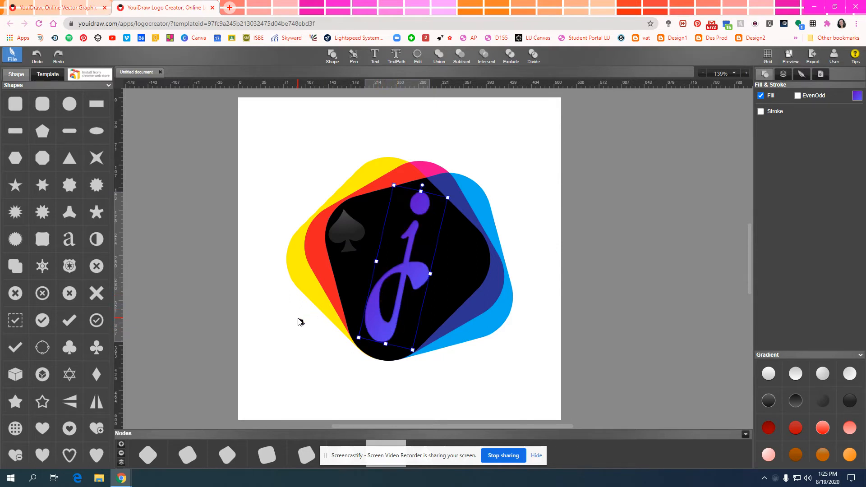
pyautogui.doubleClick(374, 306)
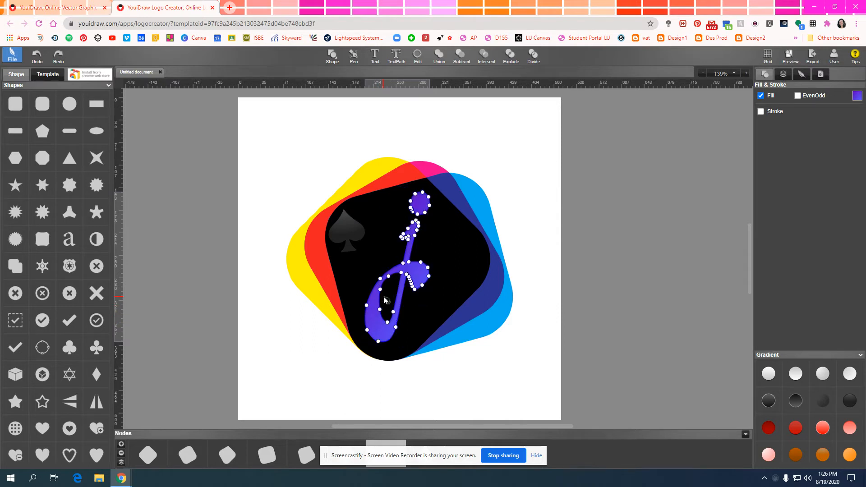
pyautogui.click(367, 347)
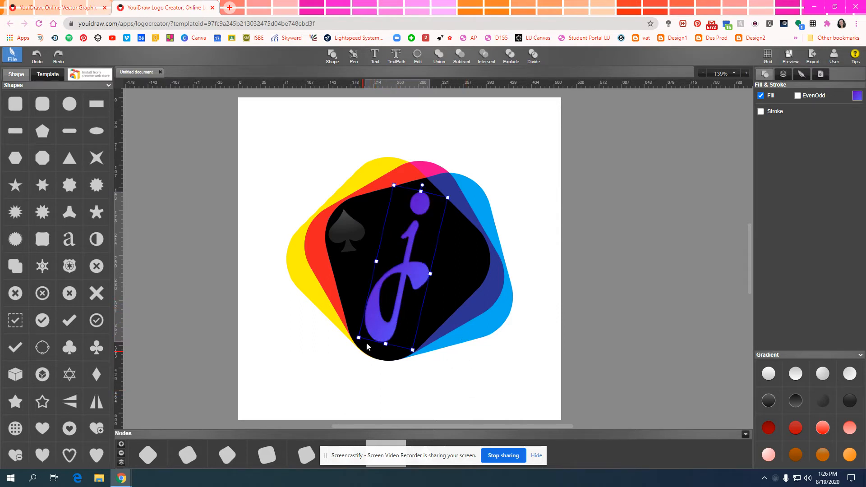
# - Add a new text object reading "g" to the canvas
pyautogui.click(375, 57)
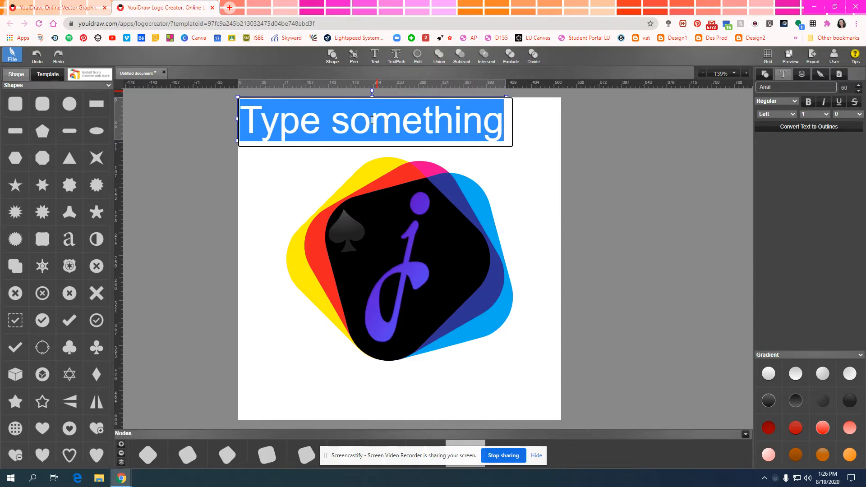
pyautogui.write('g')
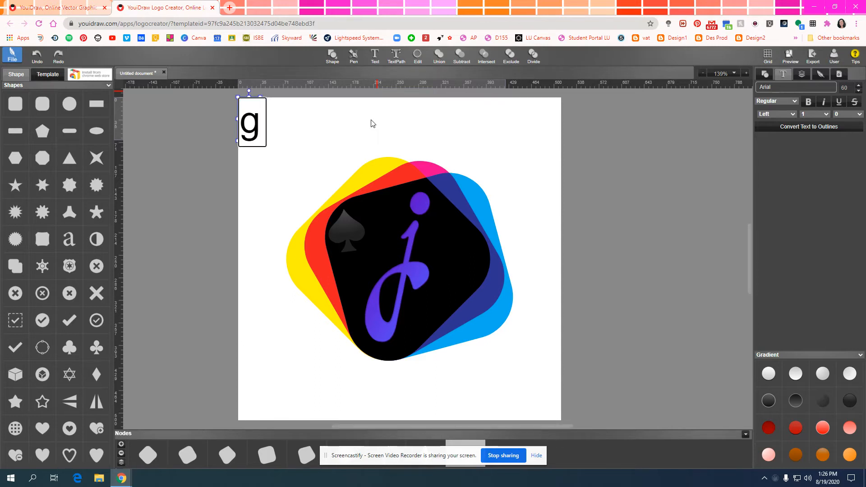
# - Check the purple j's outline points once more and move the letter off the logo, beside the lower part of the artwork
pyautogui.click(423, 205)
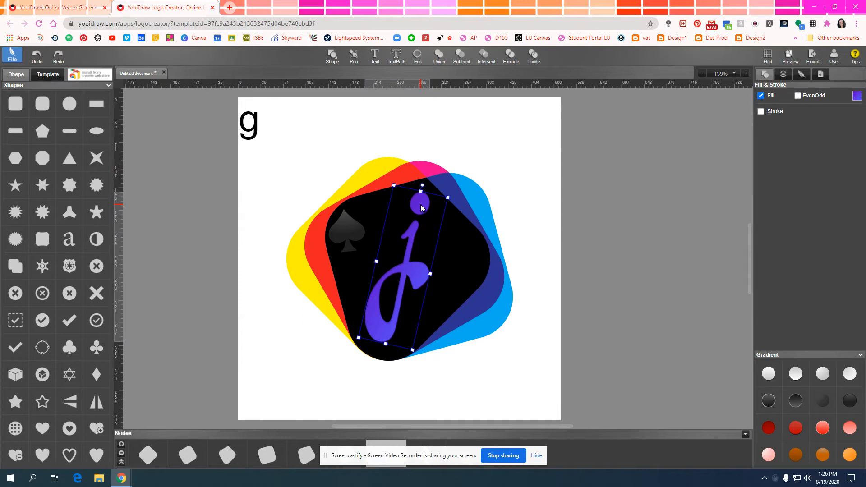
pyautogui.doubleClick(411, 274)
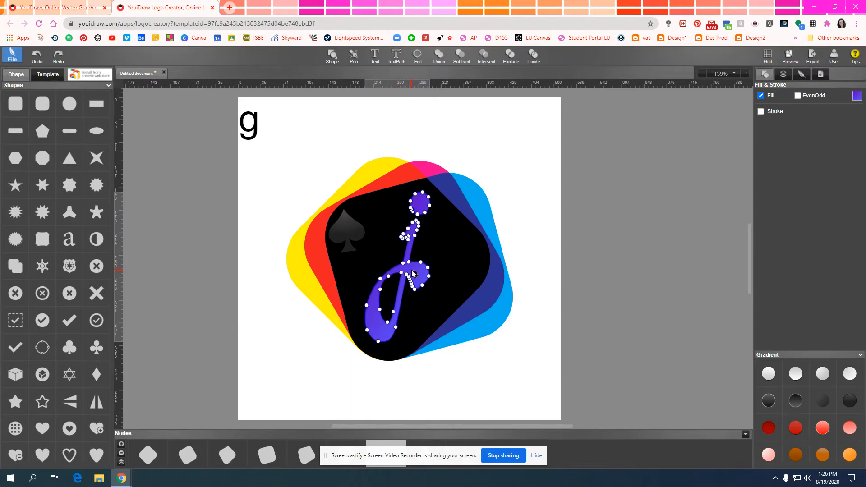
pyautogui.click(523, 135)
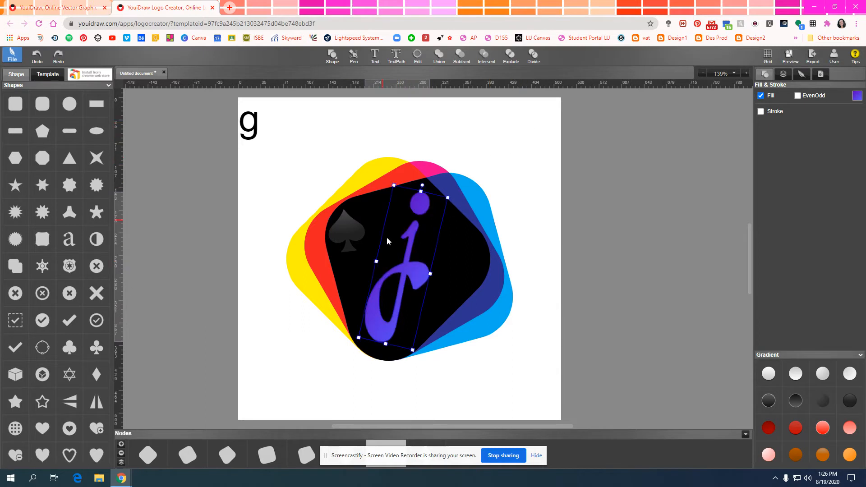
pyautogui.moveTo(375, 320); pyautogui.dragTo(528, 386)
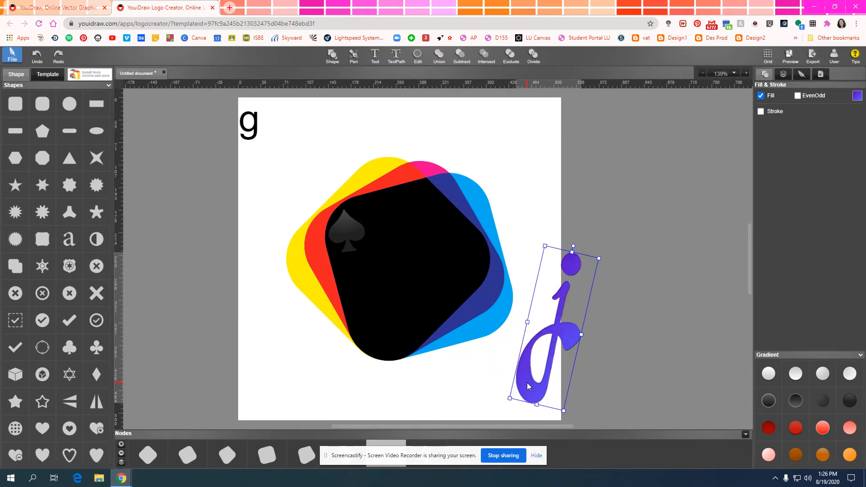
# - Enlarge the text letter g to about size 115 and place it on the black rounded square
pyautogui.moveTo(256, 128); pyautogui.dragTo(292, 151)
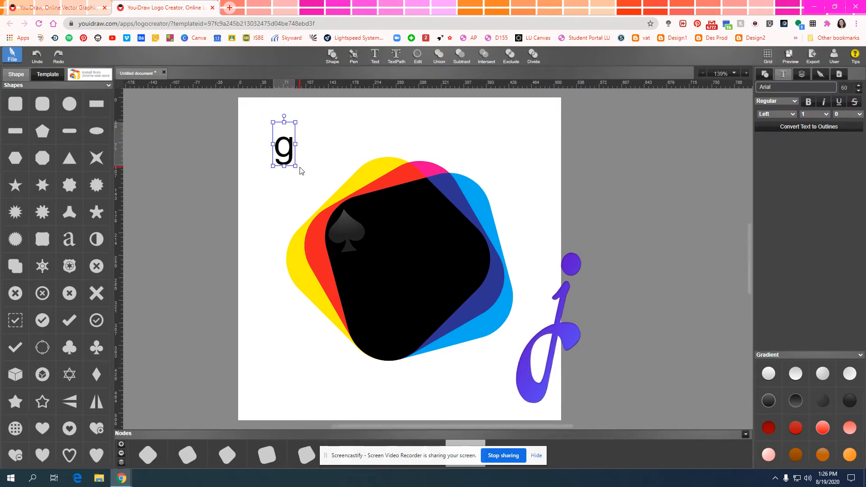
pyautogui.moveTo(295, 167); pyautogui.dragTo(273, 205)
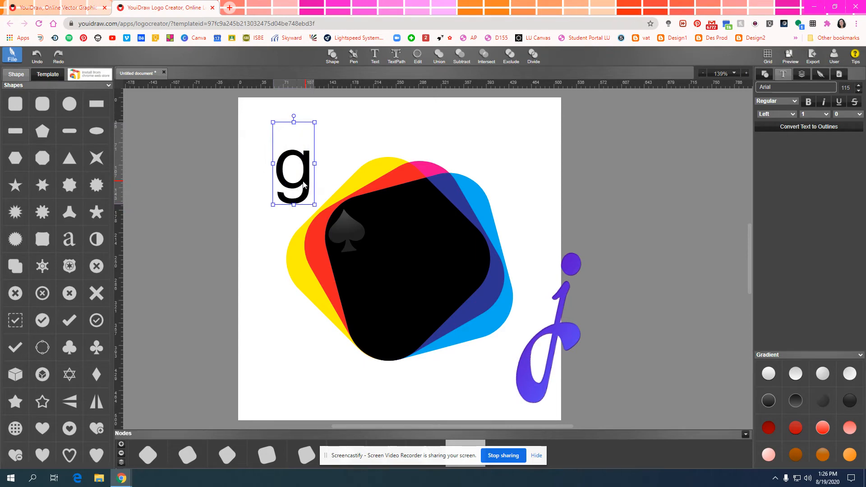
pyautogui.moveTo(301, 187); pyautogui.dragTo(406, 268)
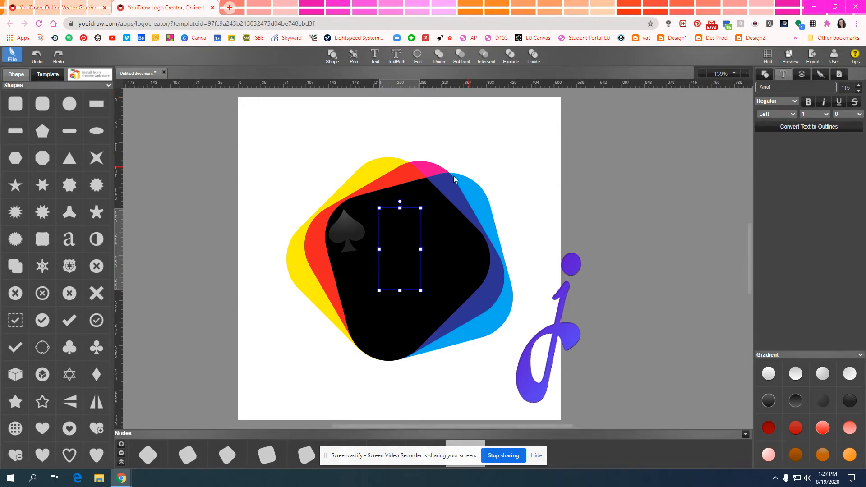
# - Fill the letter g with the solid pink colour ce298f, trying cyan and green shades first
pyautogui.click(764, 75)
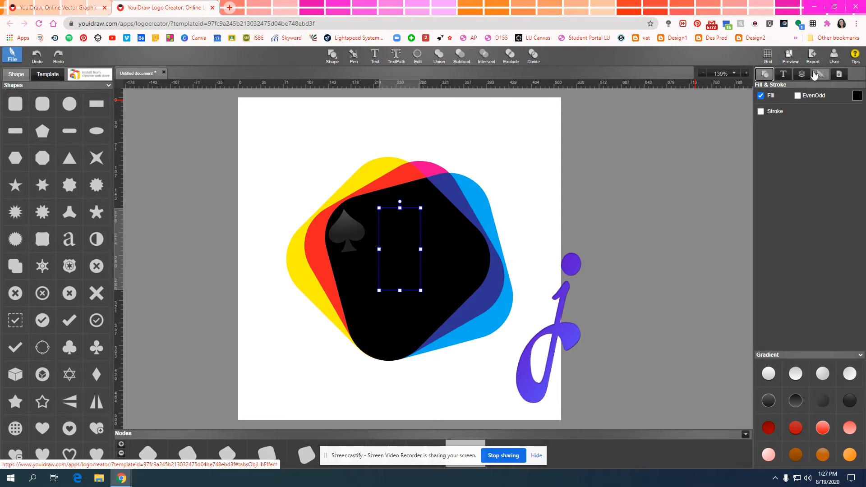
pyautogui.click(856, 100)
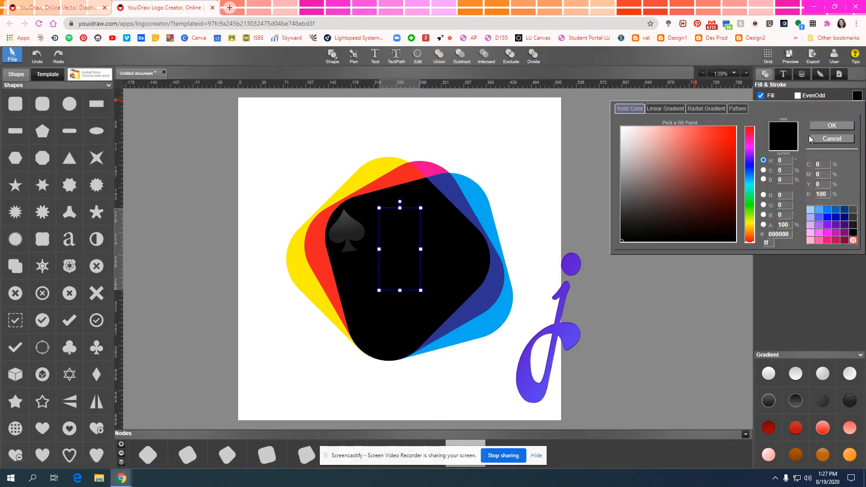
pyautogui.click(825, 218)
pyautogui.click(827, 202)
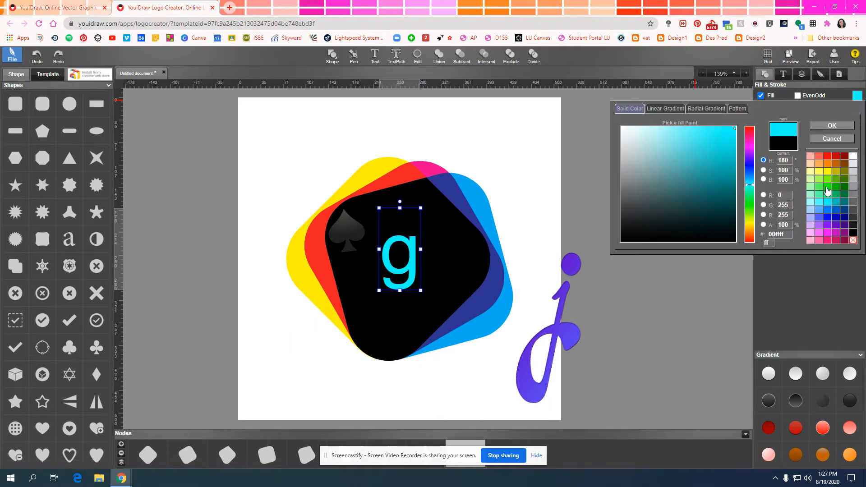
pyautogui.click(827, 186)
pyautogui.moveTo(683, 151)
pyautogui.mouseDown()
pyautogui.moveTo(667, 180)
pyautogui.moveTo(640, 180)
pyautogui.moveTo(643, 135)
pyautogui.moveTo(684, 137)
pyautogui.mouseUp()
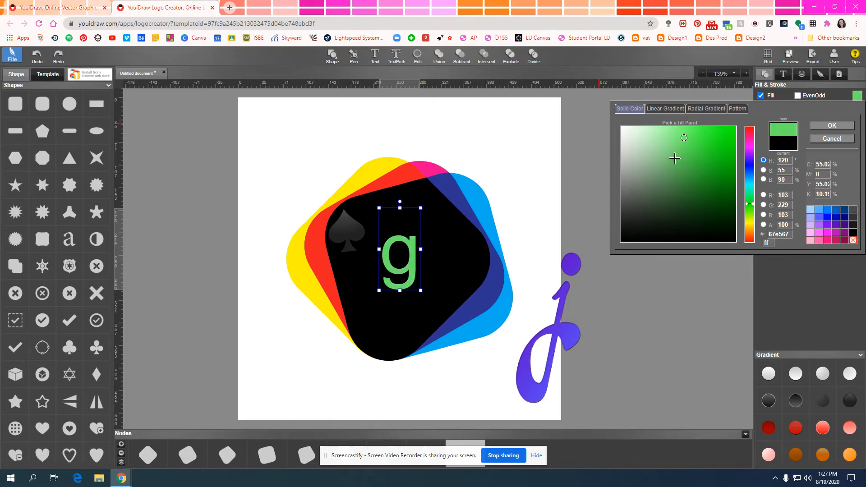
pyautogui.click(708, 147)
pyautogui.click(750, 143)
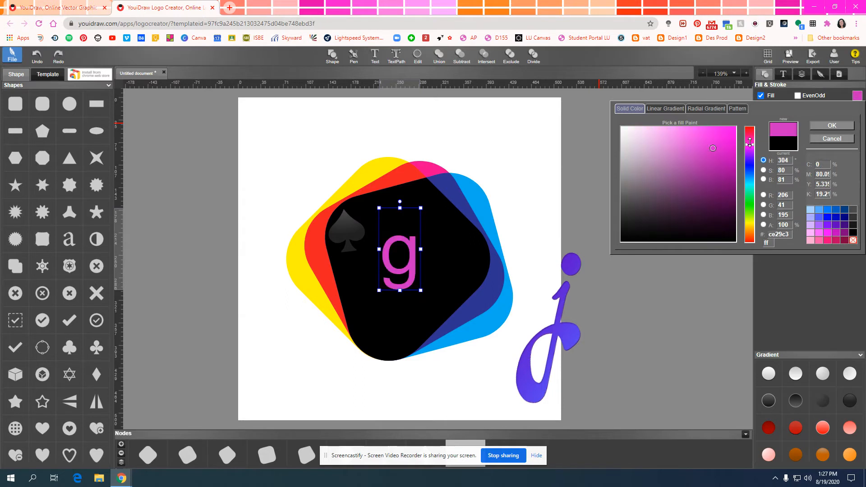
pyautogui.moveTo(749, 143); pyautogui.dragTo(750, 139)
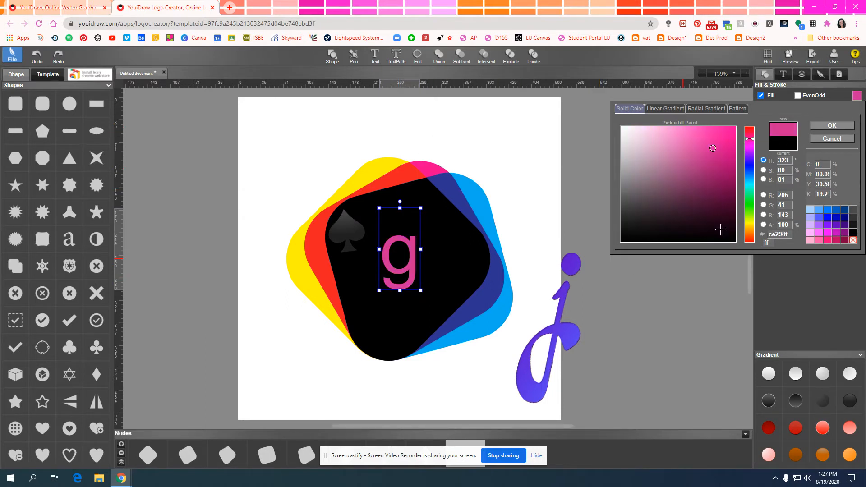
pyautogui.click(832, 125)
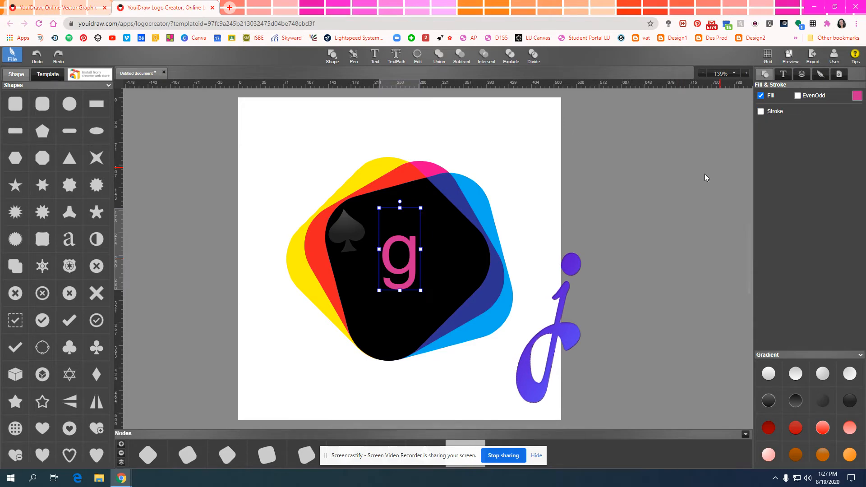
# - Enlarge the pink g to about size 194 and centre it on the black rounded square
pyautogui.moveTo(420, 290); pyautogui.dragTo(448, 346)
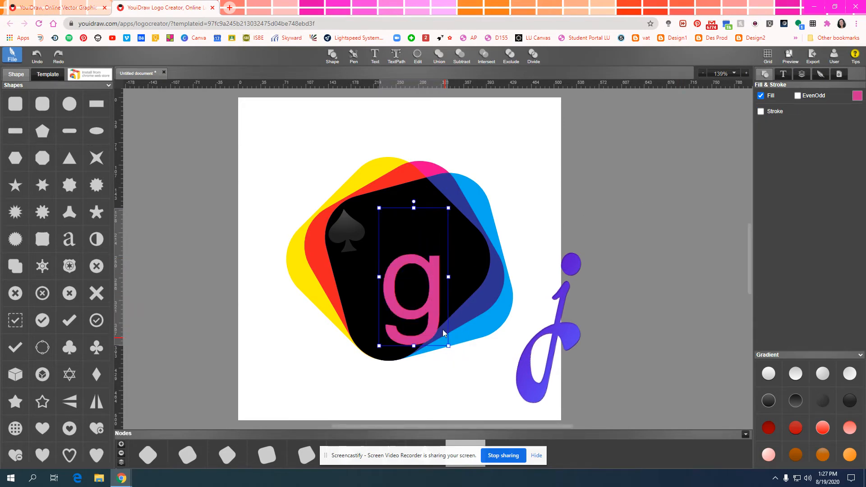
pyautogui.moveTo(426, 309); pyautogui.dragTo(411, 284)
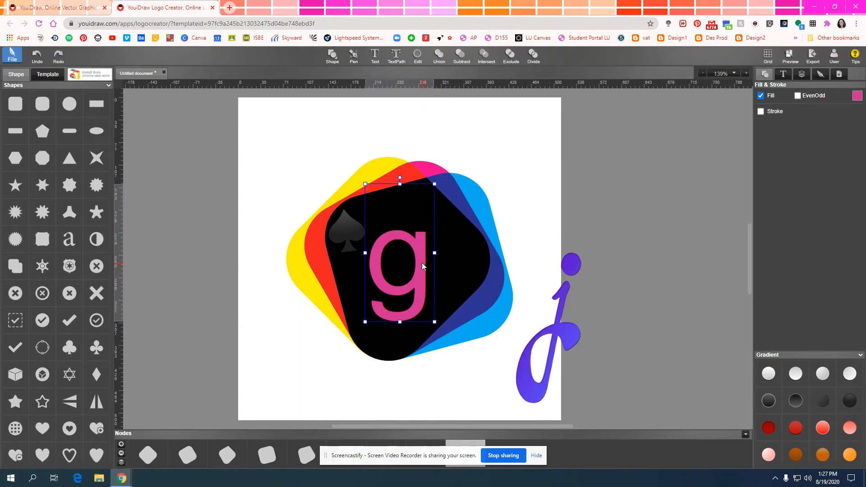
# - Delete the dark spade shape and the purple letter j
pyautogui.click(345, 231)
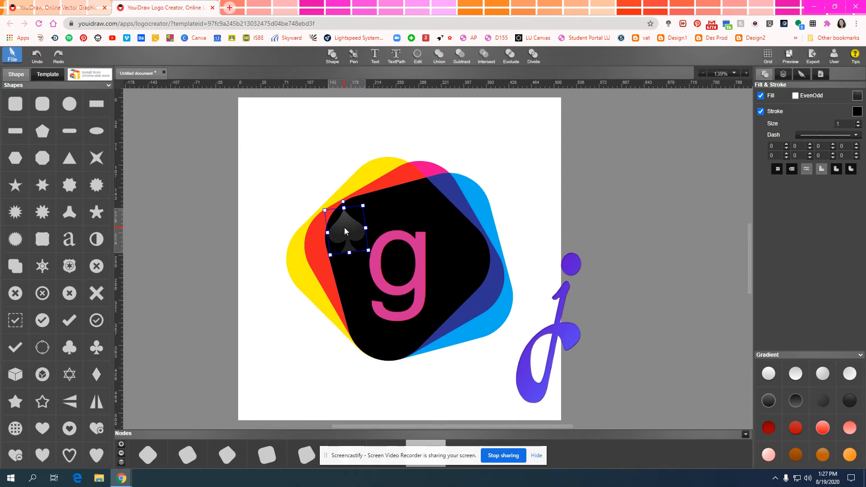
pyautogui.press('Delete')
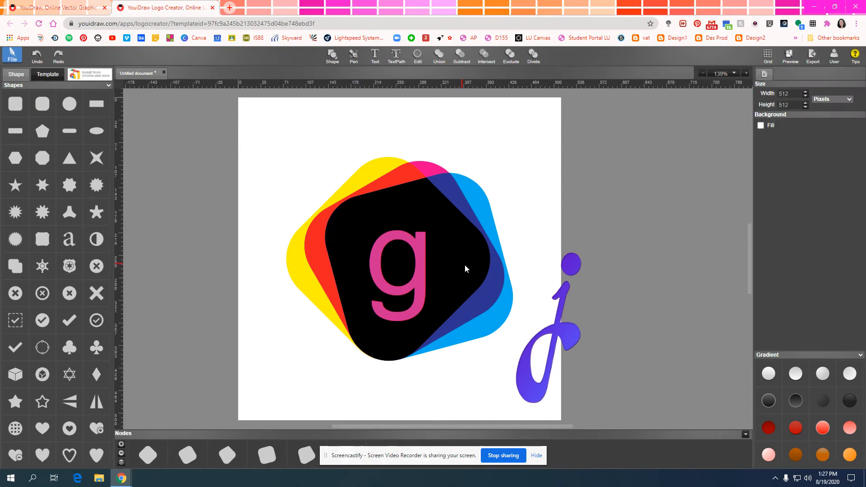
pyautogui.click(561, 305)
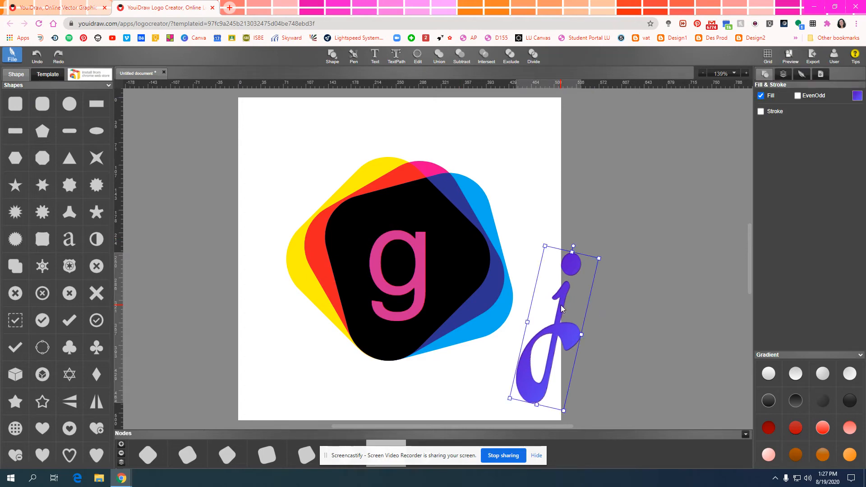
pyautogui.press('Delete')
# - Nudge the pink g up within the black square and try fonts such as Bangers, Cabin Condensed, Bubblegum Sans, Comfortaa and Cutive on it
pyautogui.moveTo(416, 286); pyautogui.dragTo(419, 278)
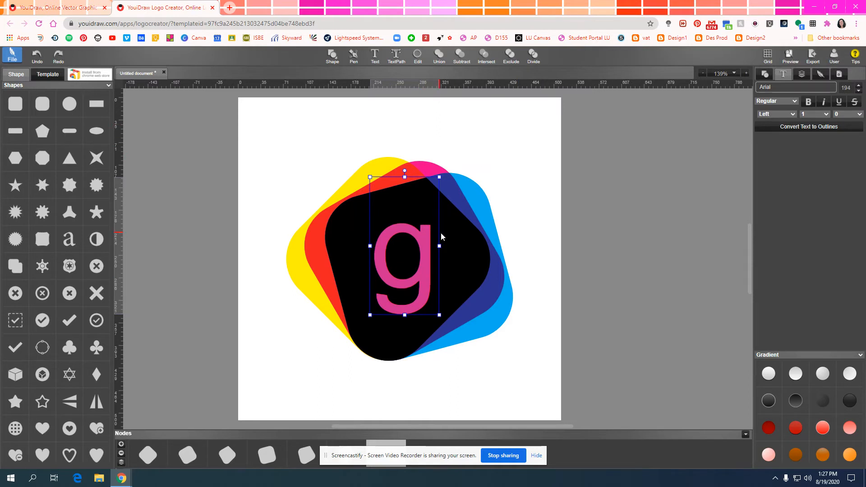
pyautogui.click(786, 87)
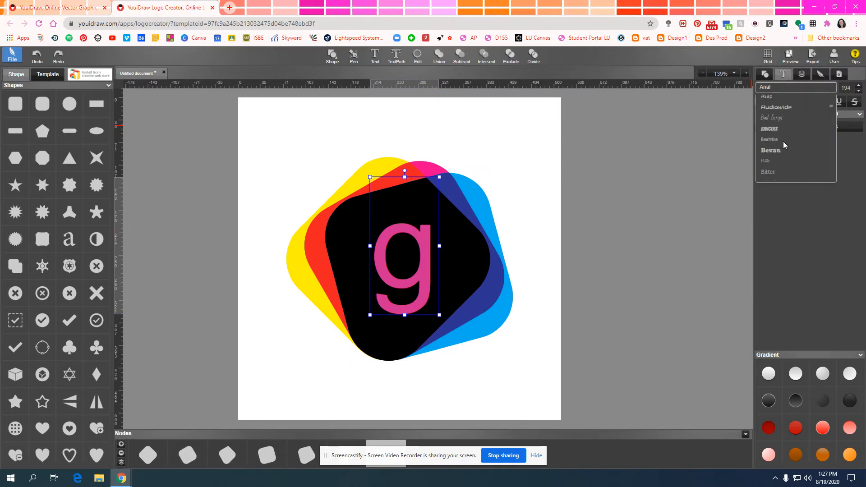
pyautogui.click(778, 128)
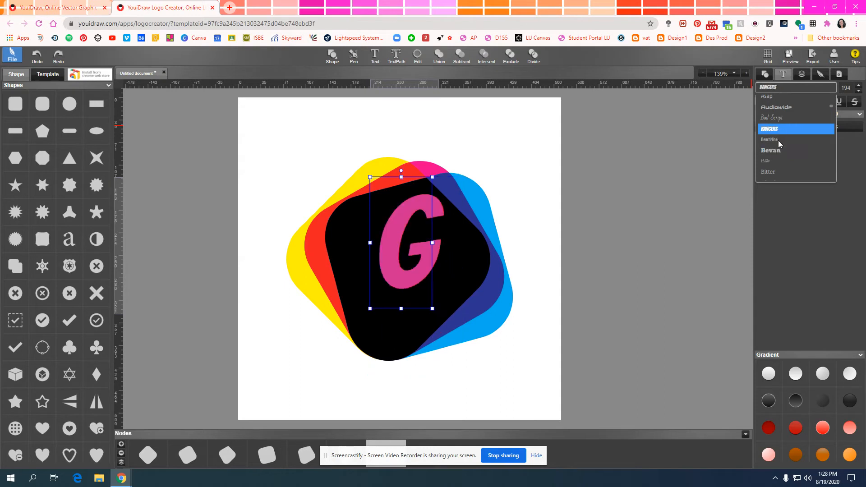
pyautogui.click(778, 139)
pyautogui.scroll(-2, 780, 147)
pyautogui.click(783, 160)
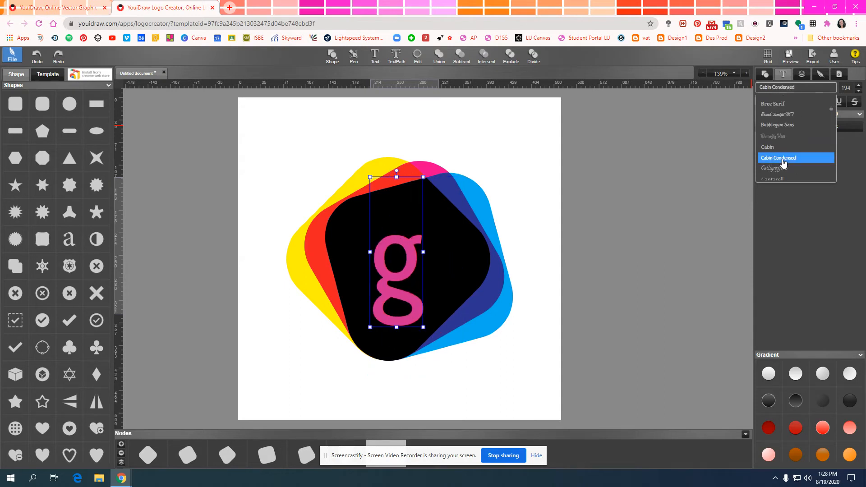
pyautogui.click(778, 135)
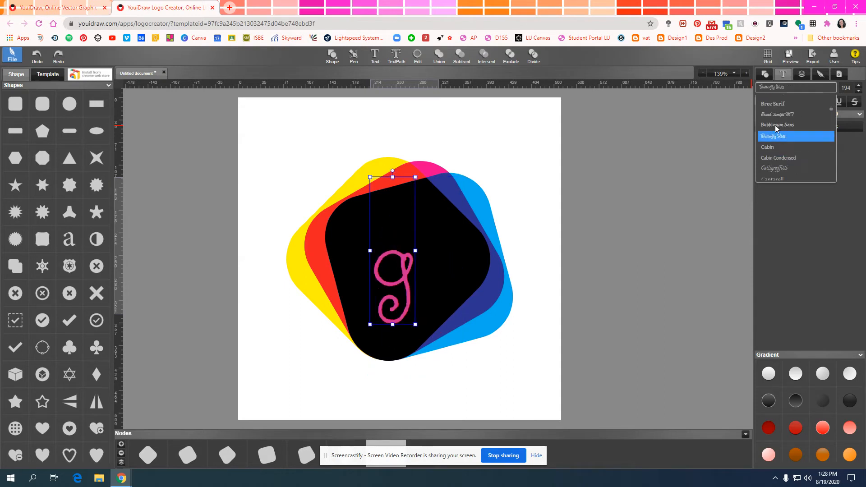
pyautogui.click(776, 126)
pyautogui.scroll(-3, 775, 125)
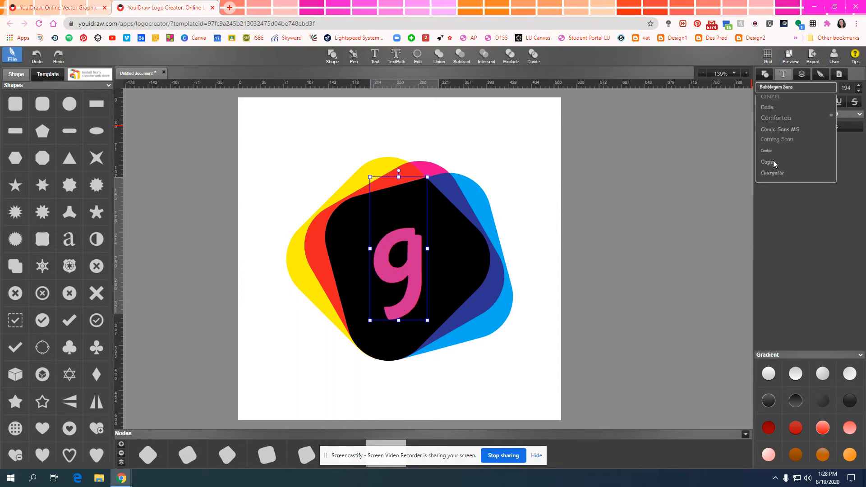
pyautogui.click(773, 161)
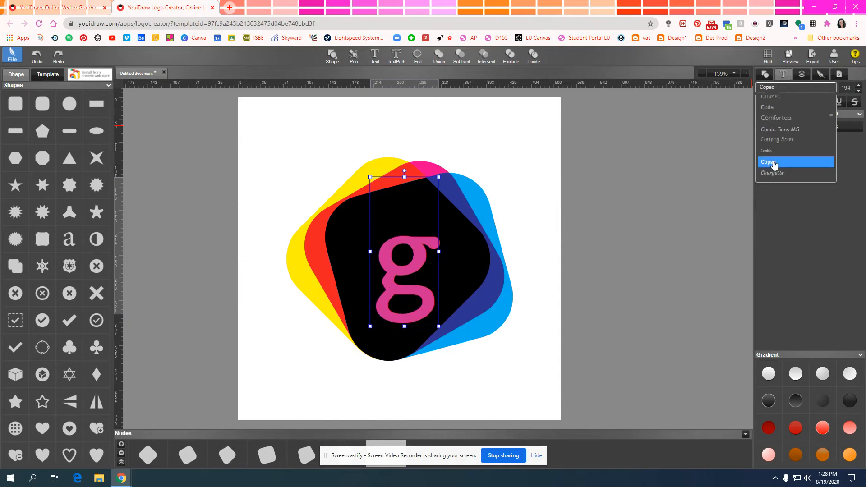
pyautogui.click(781, 119)
pyautogui.scroll(-3, 783, 158)
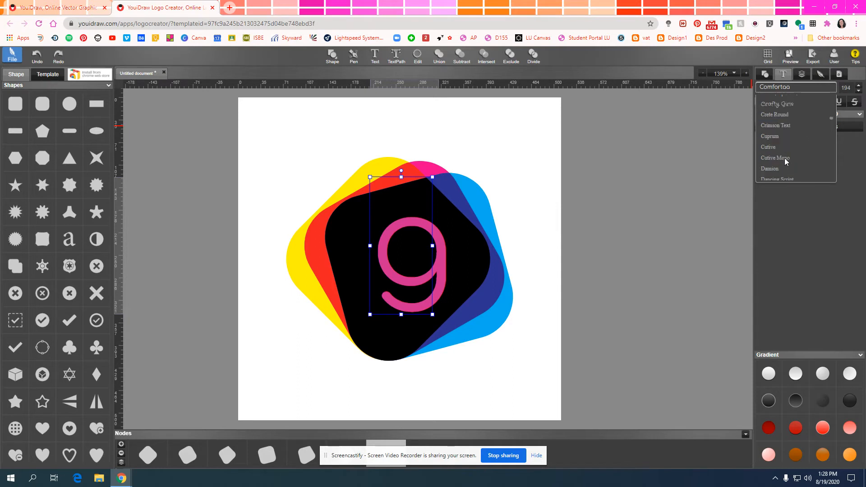
pyautogui.click(773, 148)
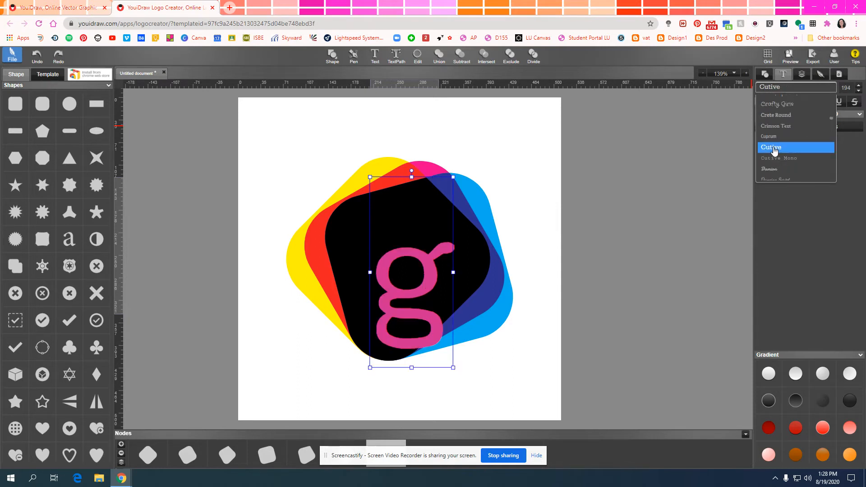
pyautogui.scroll(-2, 774, 150)
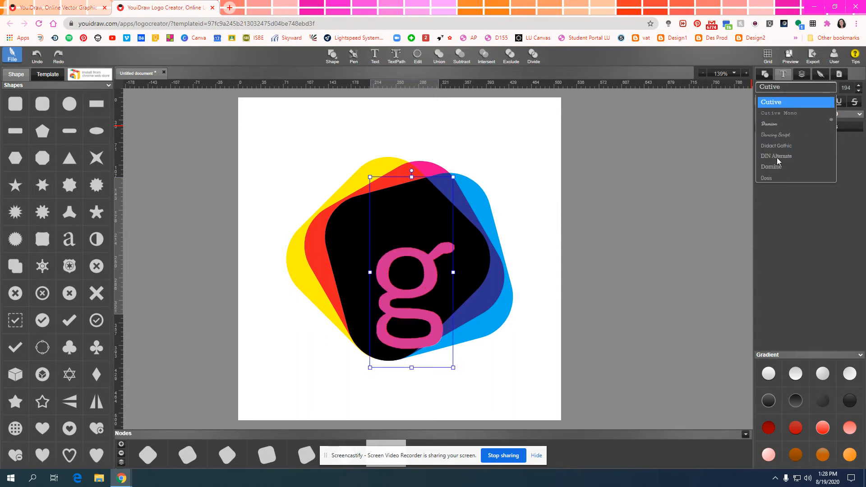
# - Set the pink g's font to Fjalla One, trying DIN Alternate, Droid Sans Mono, Economica and EB Garamond first
pyautogui.click(776, 158)
pyautogui.scroll(-2, 777, 158)
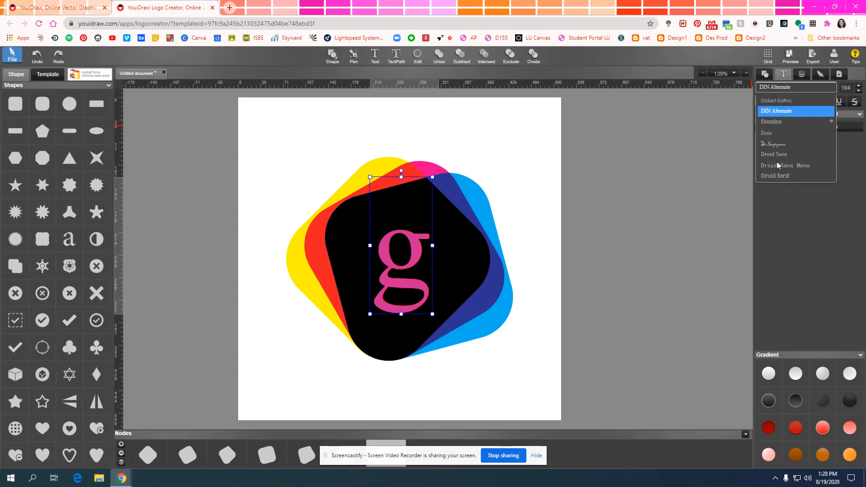
pyautogui.click(776, 163)
pyautogui.scroll(-2, 774, 164)
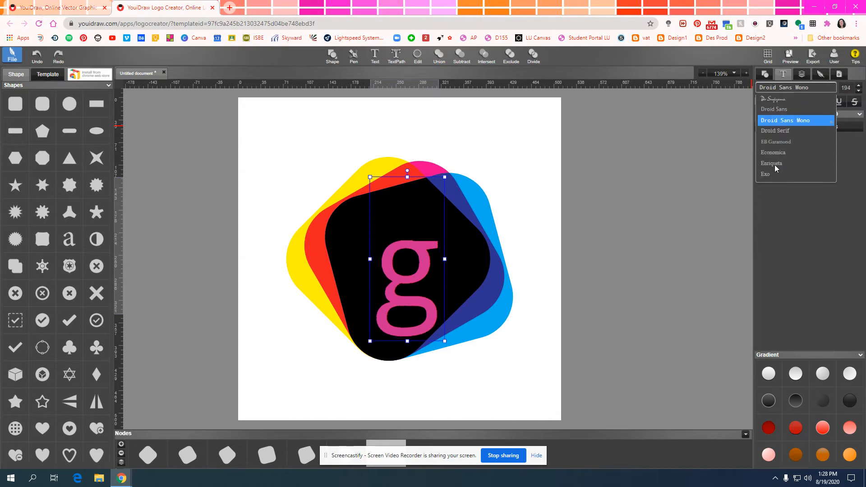
pyautogui.click(775, 151)
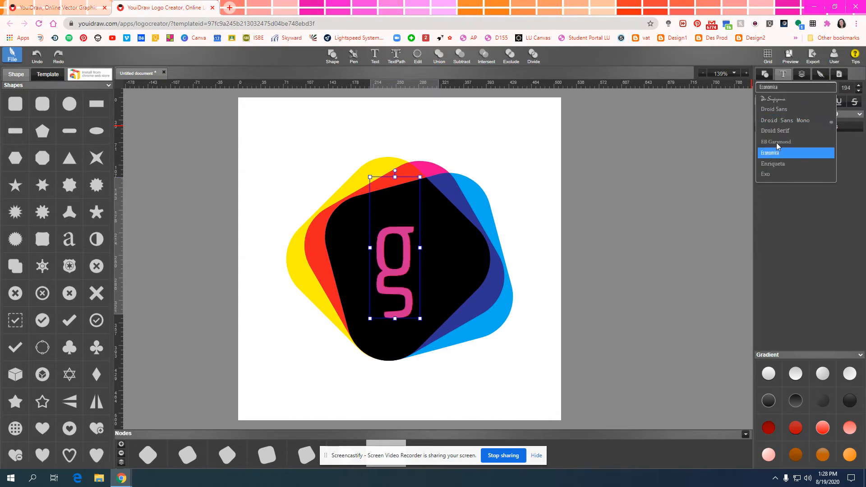
pyautogui.click(776, 142)
pyautogui.scroll(-2, 776, 148)
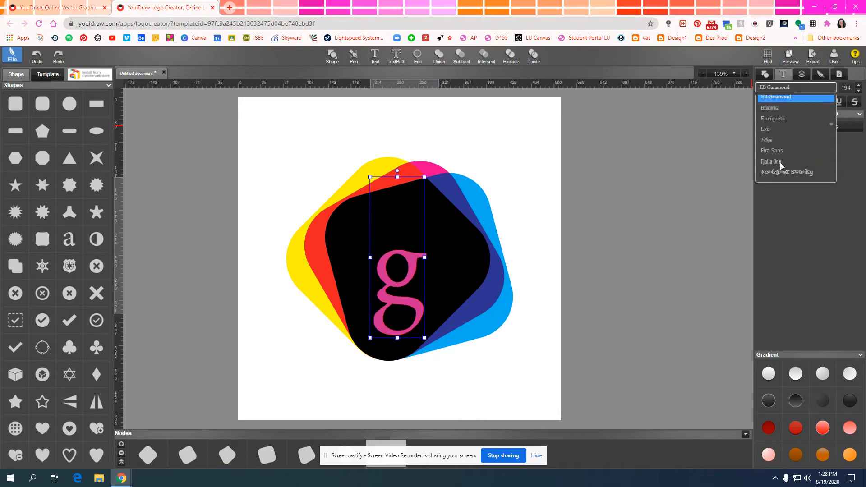
pyautogui.click(780, 162)
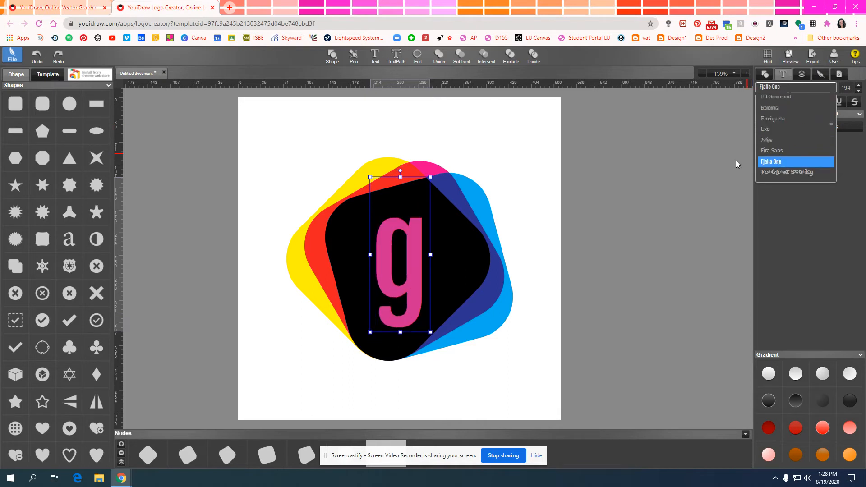
# - Replace the lowercase g text with a capital G
pyautogui.doubleClick(388, 273)
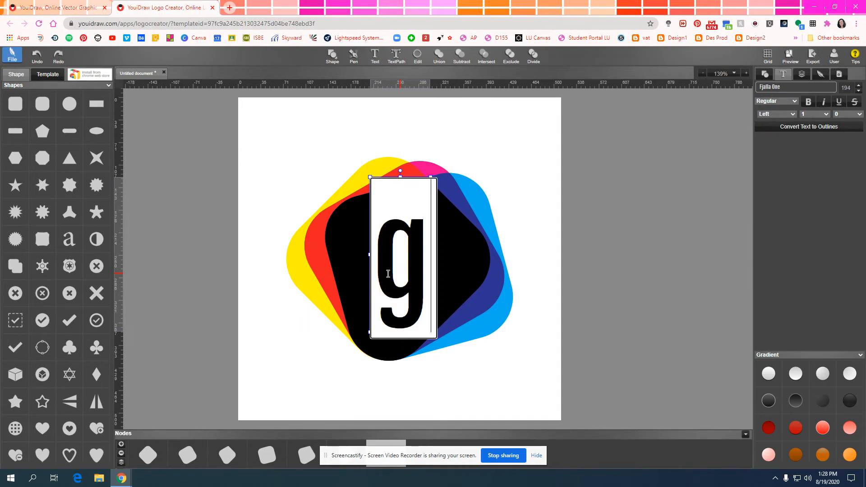
pyautogui.write('G')
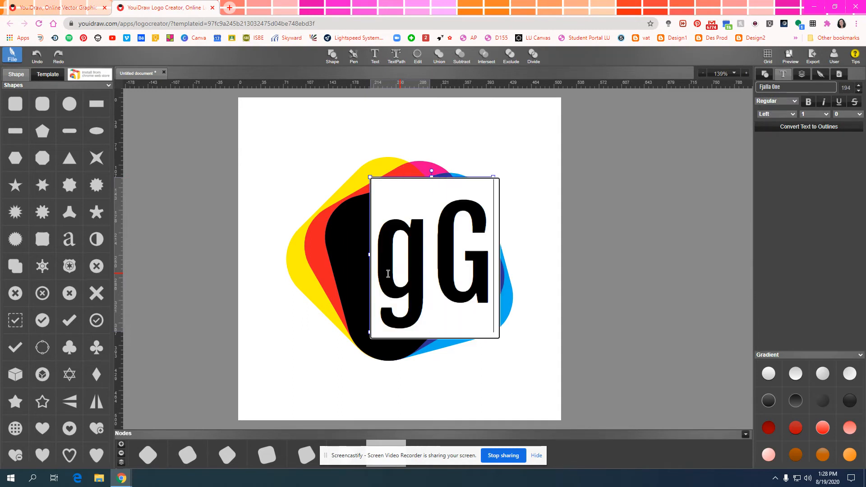
pyautogui.press('BackSpace')
pyautogui.press('BackSpace')
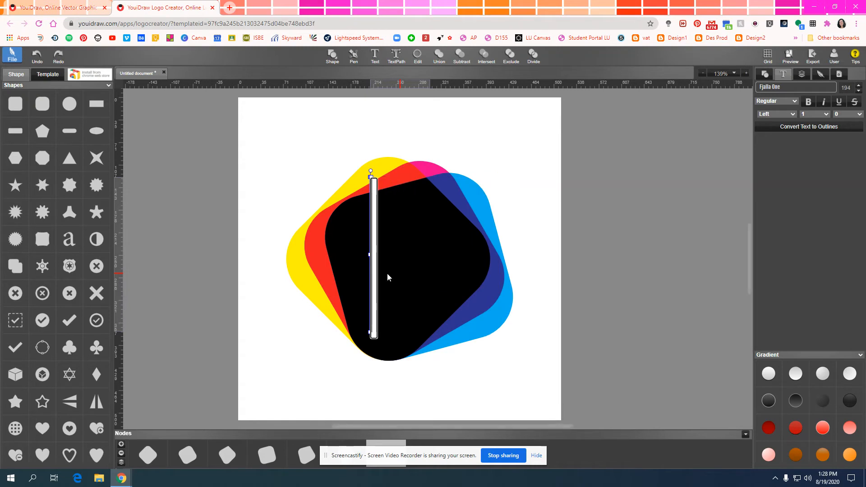
pyautogui.write('G')
pyautogui.click(499, 176)
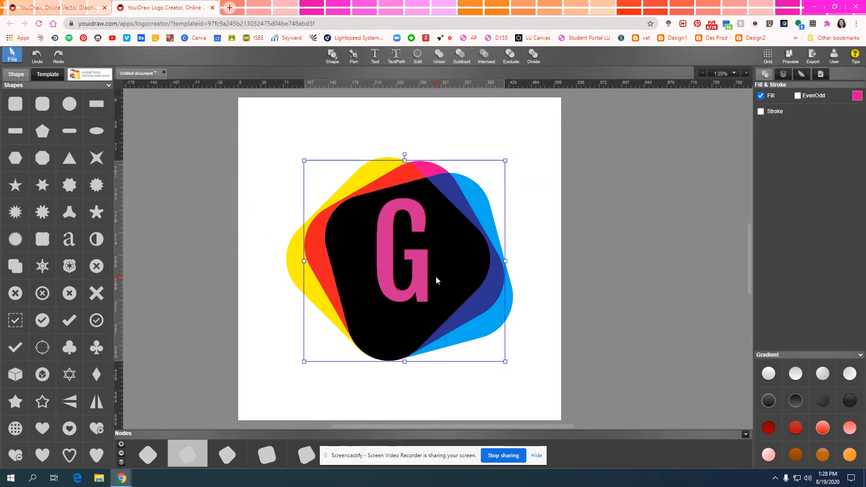
# - Tilt the capital G counterclockwise to match the black square's slant and position it in the square's left half
pyautogui.click(417, 280)
pyautogui.moveTo(417, 280); pyautogui.dragTo(415, 303)
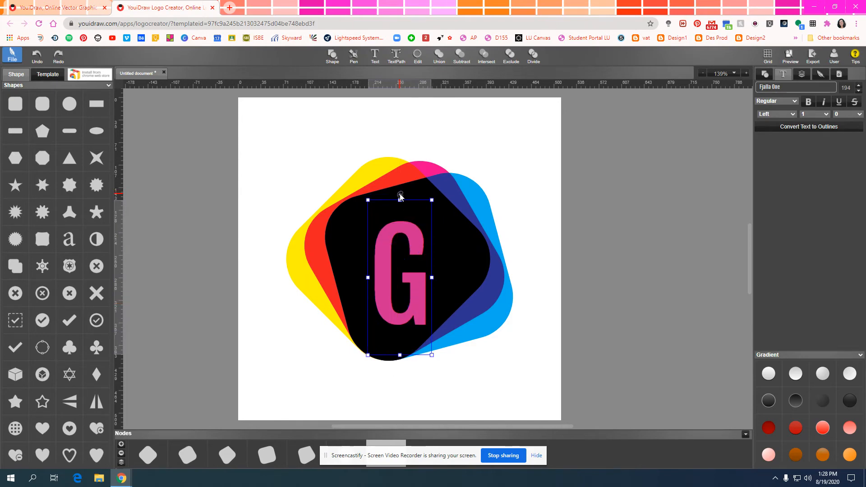
pyautogui.moveTo(396, 199); pyautogui.dragTo(376, 194)
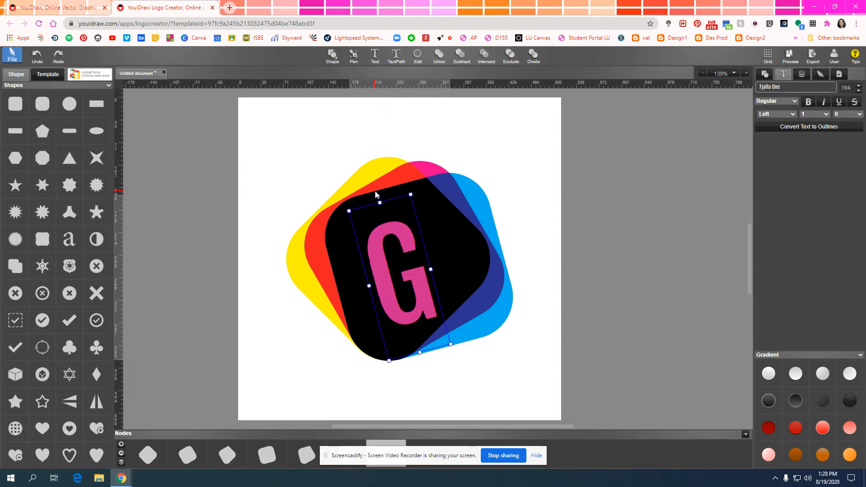
pyautogui.moveTo(415, 281)
pyautogui.mouseDown()
pyautogui.moveTo(440, 272)
pyautogui.moveTo(404, 282)
pyautogui.mouseUp()
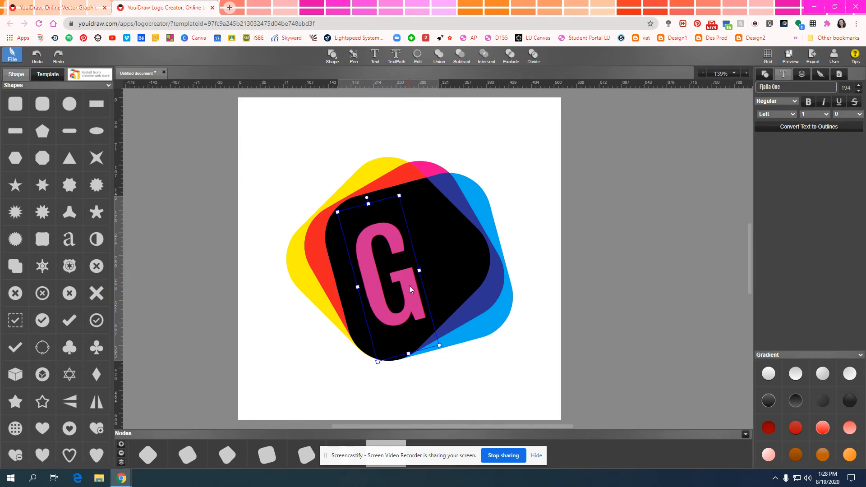
# - Duplicate the tilted G and place the copy up and to the right, next to the original
pyautogui.hotkey('ctrl', 'v')
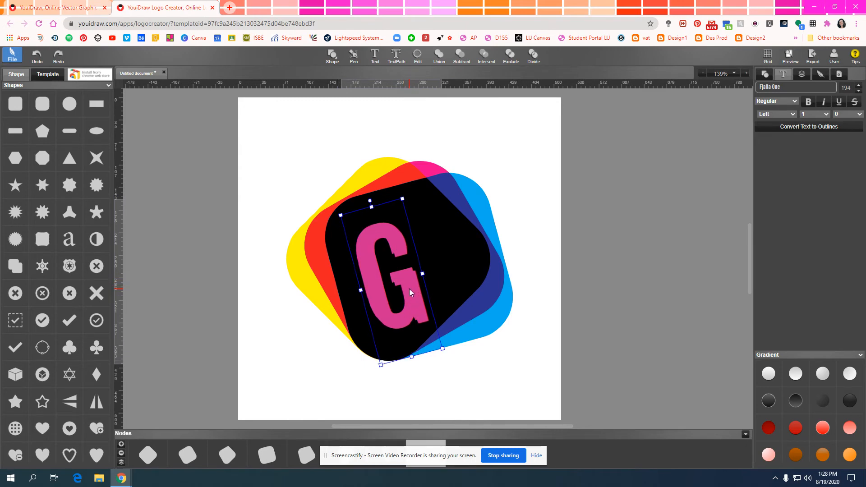
pyautogui.press('Delete')
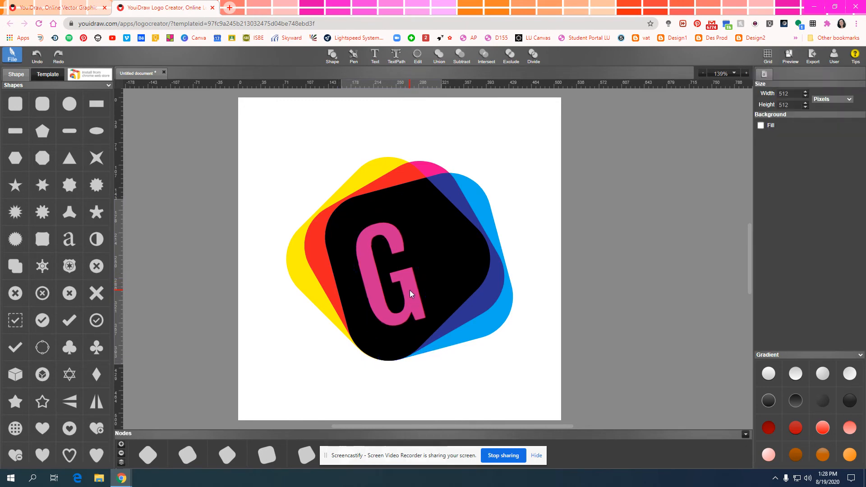
pyautogui.click(411, 291)
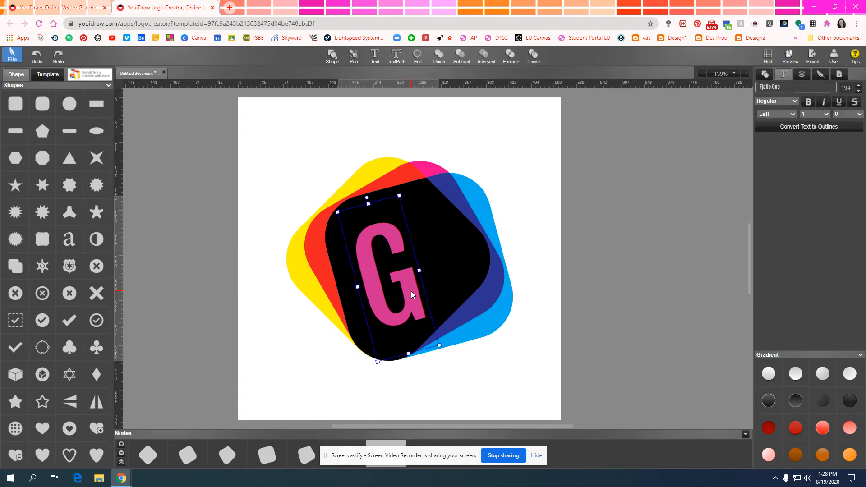
pyautogui.moveTo(410, 290); pyautogui.dragTo(453, 269)
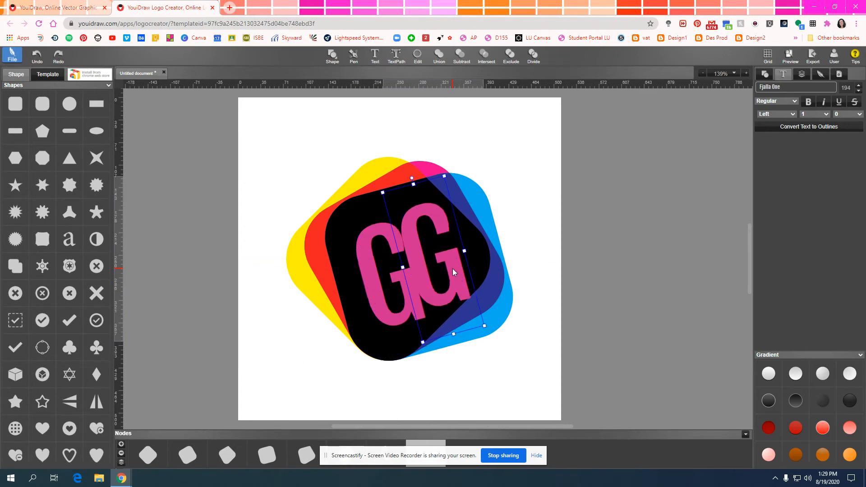
# - Change the text of the duplicated G to a capital W
pyautogui.doubleClick(453, 269)
pyautogui.write('W')
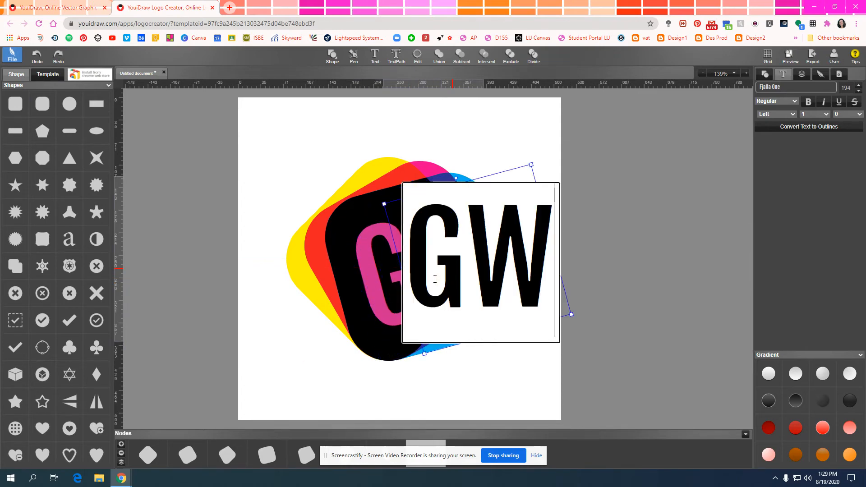
pyautogui.press('BackSpace')
pyautogui.press('BackSpace')
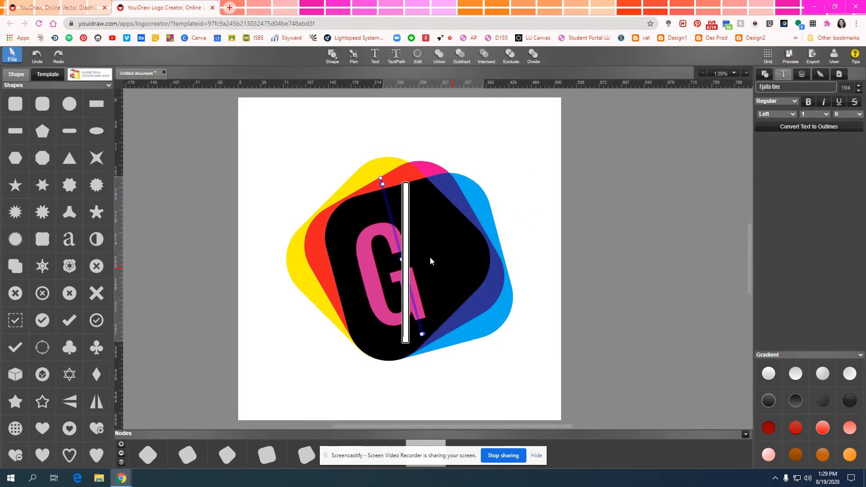
pyautogui.write('W')
pyautogui.click(268, 144)
# - Rearrange the letters on the black square so the W stands on the left and the G lower on the right
pyautogui.moveTo(437, 251); pyautogui.dragTo(327, 245)
pyautogui.moveTo(405, 293); pyautogui.dragTo(455, 307)
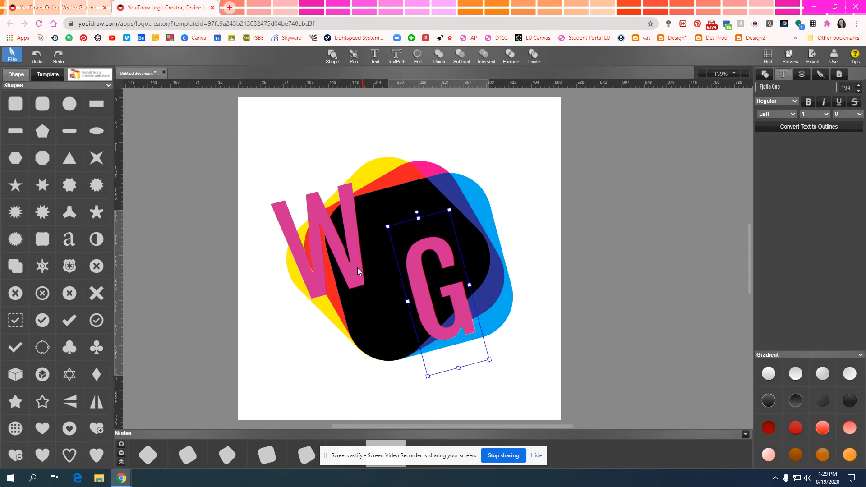
pyautogui.moveTo(357, 267); pyautogui.dragTo(381, 264)
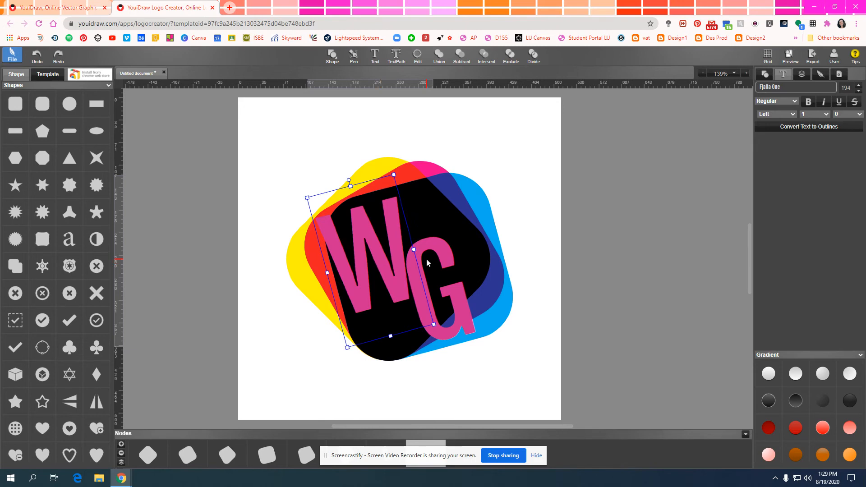
# - Fine-tune the positions of the W and G so they sit tightly together, undoing the unwanted trial adjustments
pyautogui.click(455, 295)
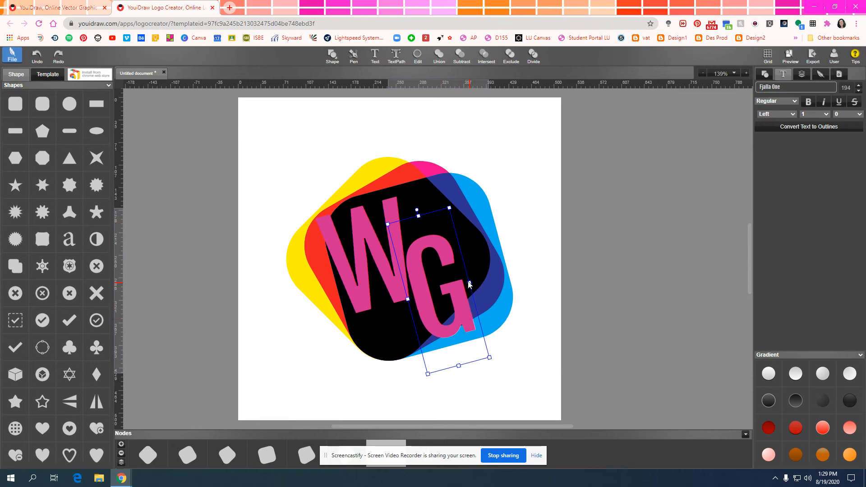
pyautogui.moveTo(469, 284)
pyautogui.mouseDown()
pyautogui.moveTo(481, 283)
pyautogui.moveTo(461, 296)
pyautogui.mouseUp()
pyautogui.hotkey('ctrl', 'z')
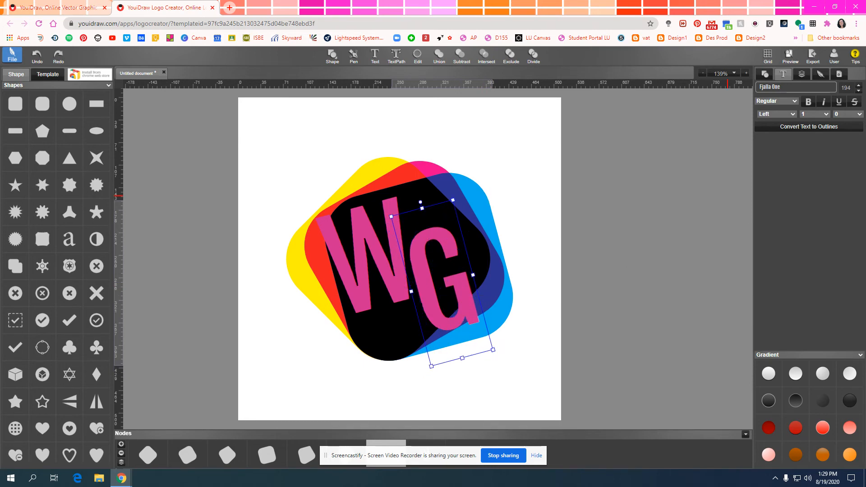
pyautogui.click(386, 280)
pyautogui.moveTo(388, 279); pyautogui.dragTo(388, 281)
pyautogui.moveTo(433, 322); pyautogui.dragTo(574, 394)
pyautogui.hotkey('ctrl', 'z')
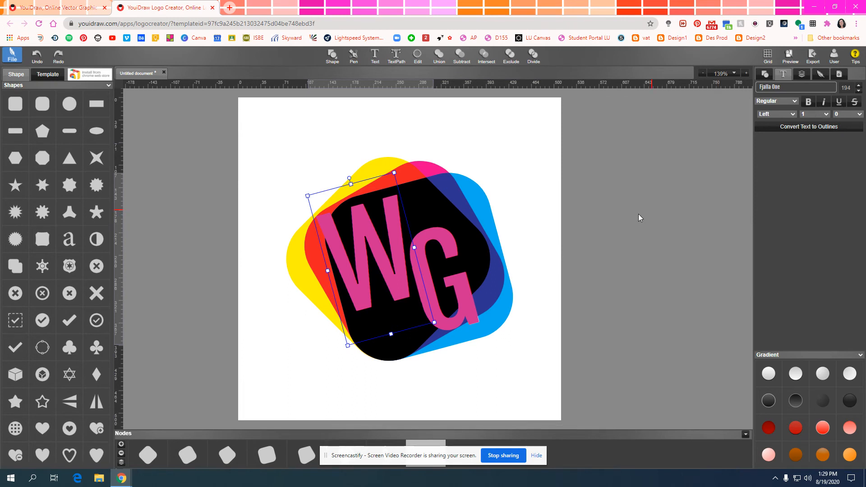
pyautogui.moveTo(393, 276); pyautogui.dragTo(394, 276)
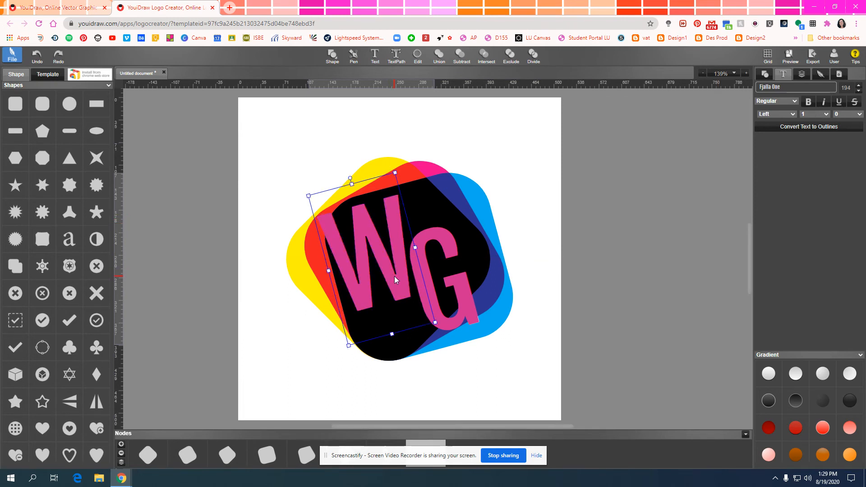
pyautogui.click(792, 85)
pyautogui.scroll(-5, 793, 110)
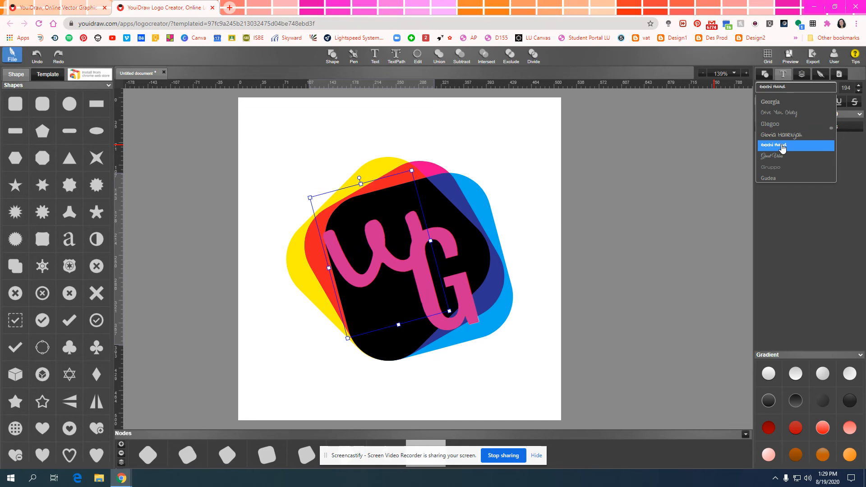
pyautogui.click(812, 211)
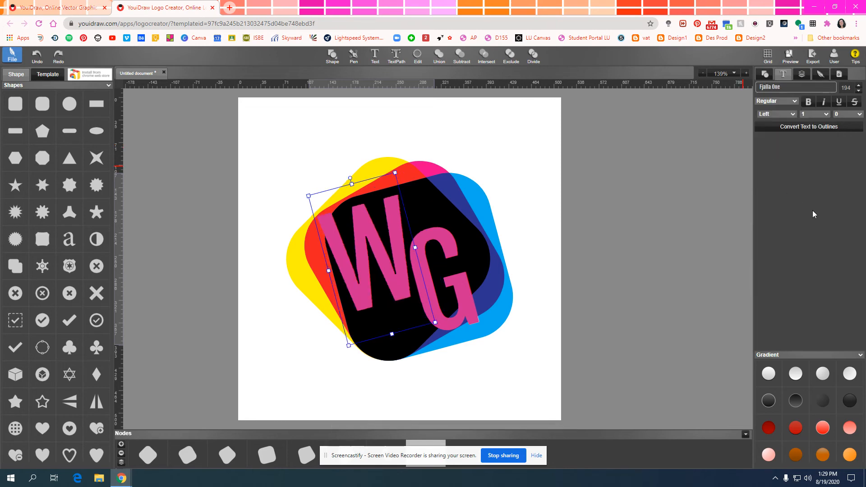
# - Change the W's fill to solid white (ffffff)
pyautogui.click(765, 74)
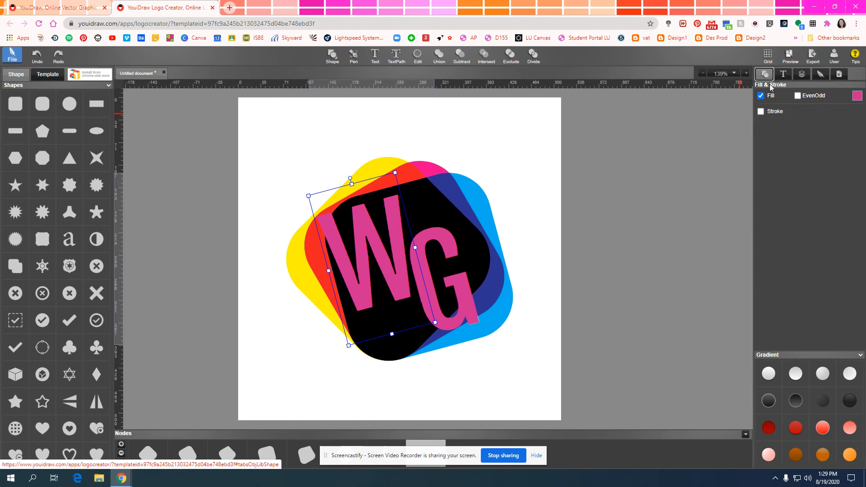
pyautogui.click(857, 96)
pyautogui.moveTo(627, 129); pyautogui.dragTo(612, 128)
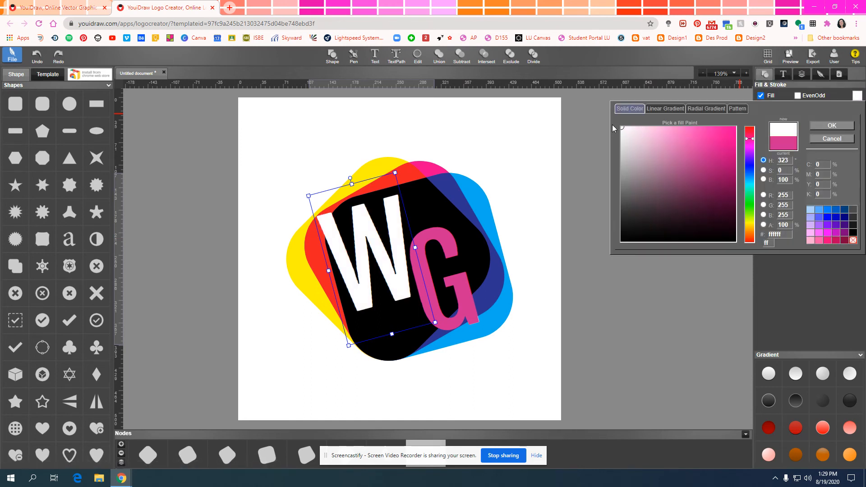
pyautogui.click(832, 126)
# - Change the pink G's fill to solid white (ffffff) so it matches the W, and deselect it
pyautogui.click(462, 305)
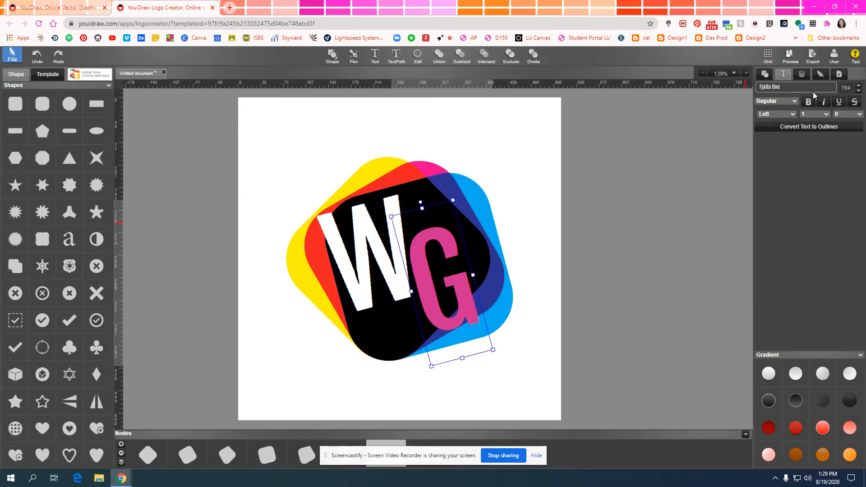
pyautogui.click(764, 74)
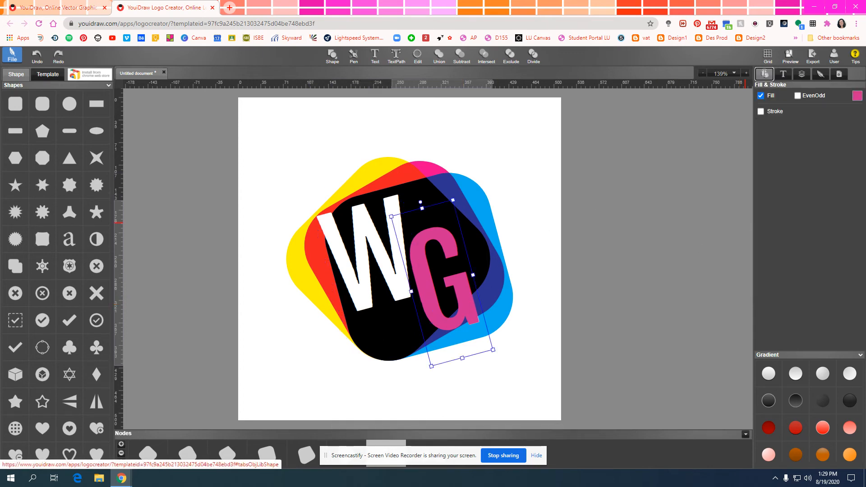
pyautogui.click(857, 97)
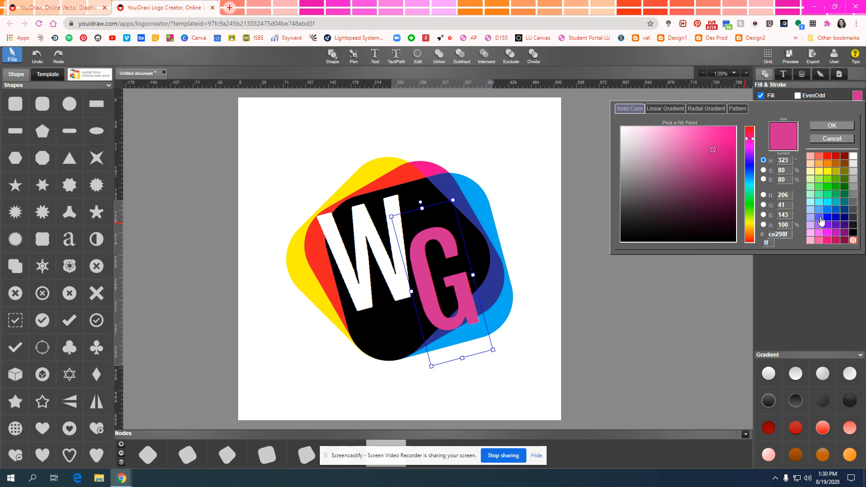
pyautogui.click(853, 157)
pyautogui.click(481, 374)
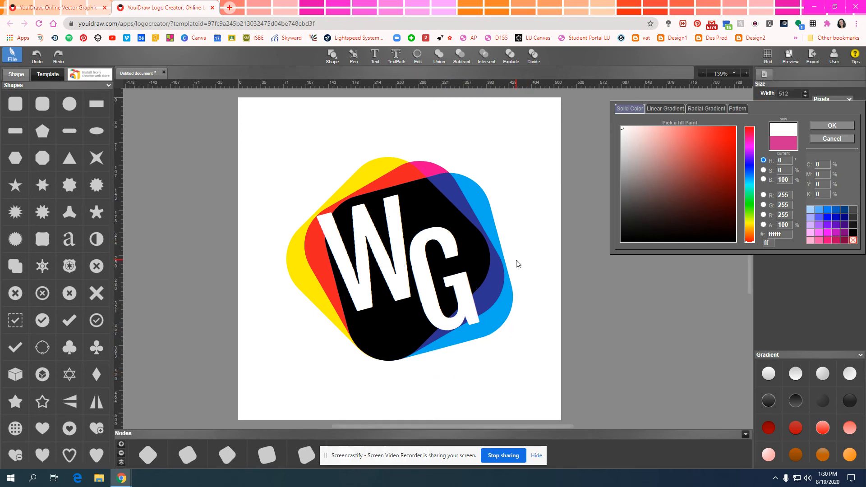
# - Nudge the white G slightly up and closer to the W, and deselect it
pyautogui.scroll(-1, 518, 264)
pyautogui.scroll(2, 518, 264)
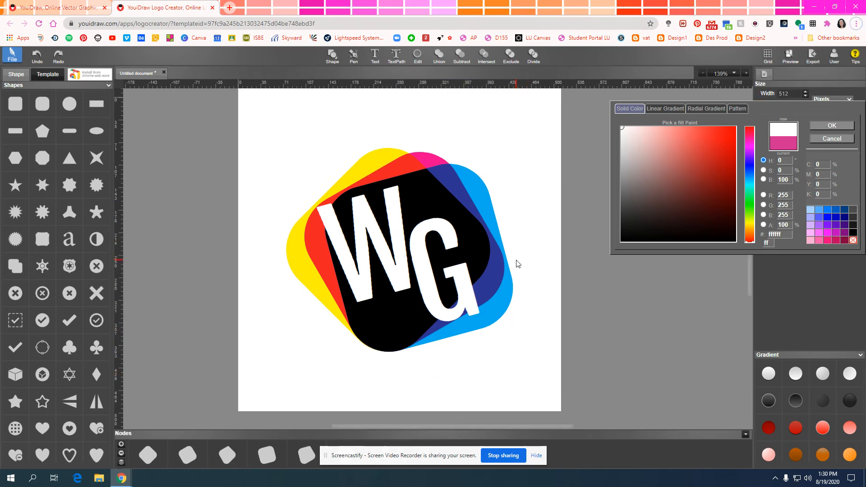
pyautogui.click(458, 301)
pyautogui.click(537, 383)
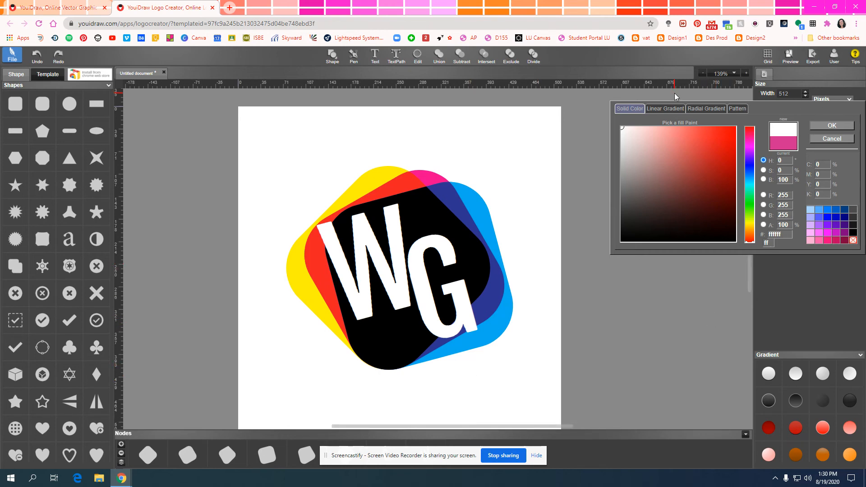
# - Start saving the logo under a new name and choose the test folder inside vat fall 19 on Google Drive
pyautogui.click(18, 57)
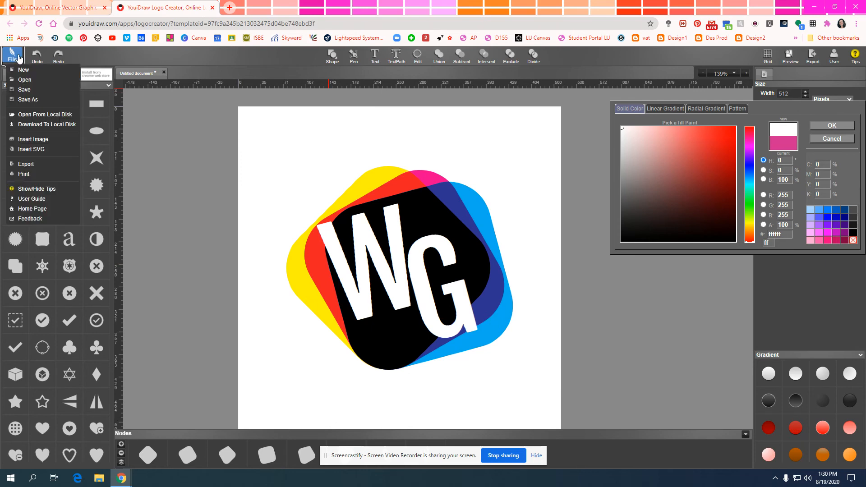
pyautogui.click(30, 102)
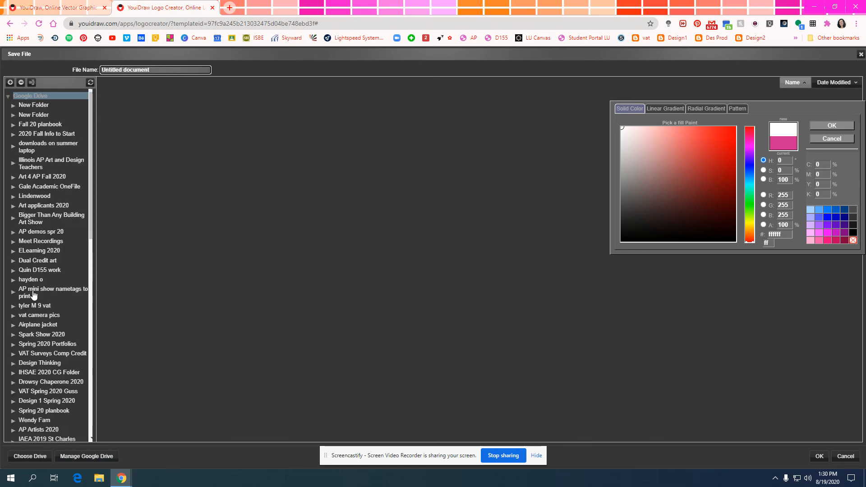
pyautogui.scroll(-1, 37, 354)
pyautogui.scroll(1, 37, 354)
pyautogui.scroll(-1, 31, 198)
pyautogui.scroll(-7, 32, 198)
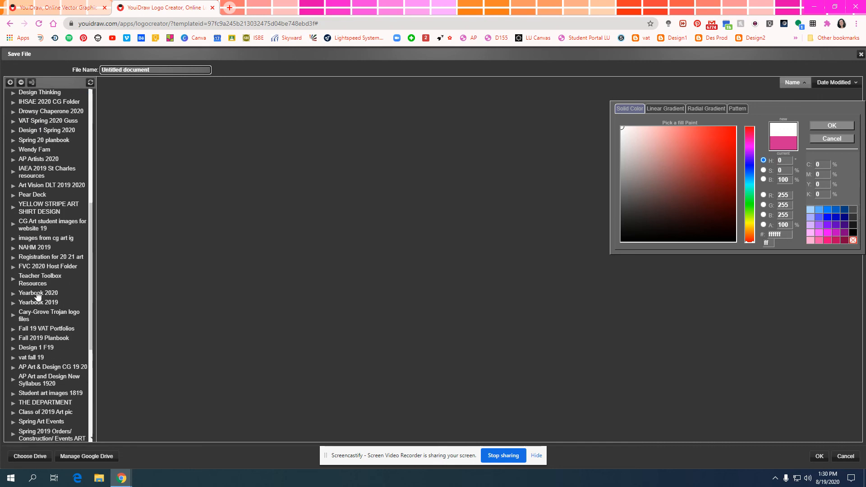
pyautogui.scroll(-3, 43, 311)
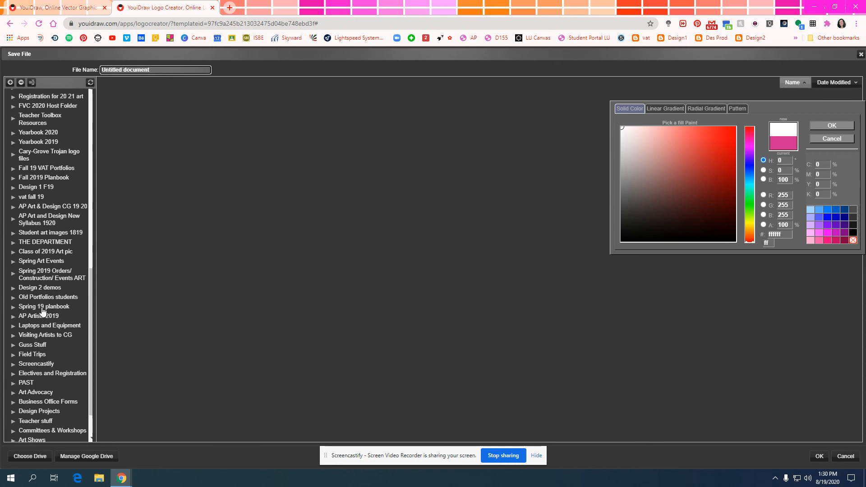
pyautogui.click(39, 198)
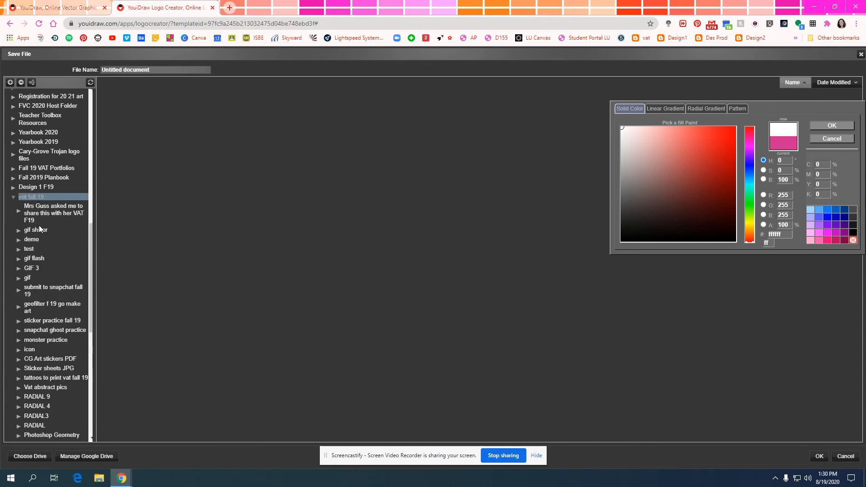
pyautogui.click(32, 249)
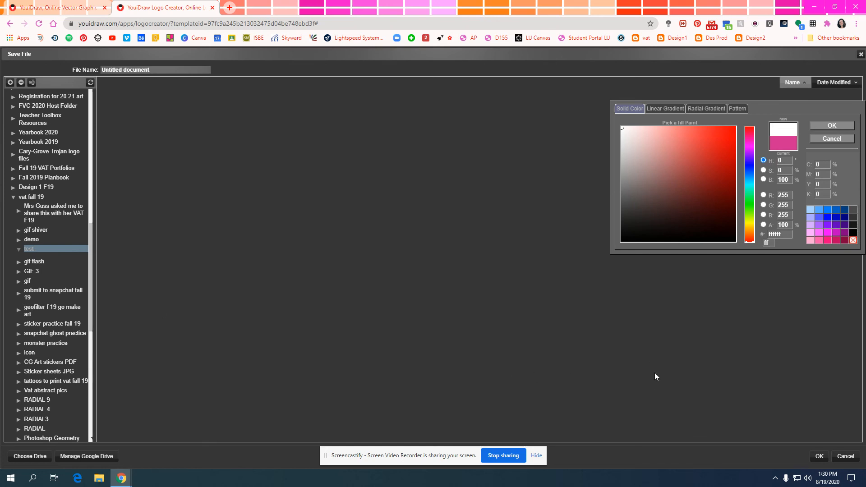
# - Name the file letter logo profile and save it in the chosen folder
pyautogui.click(154, 70)
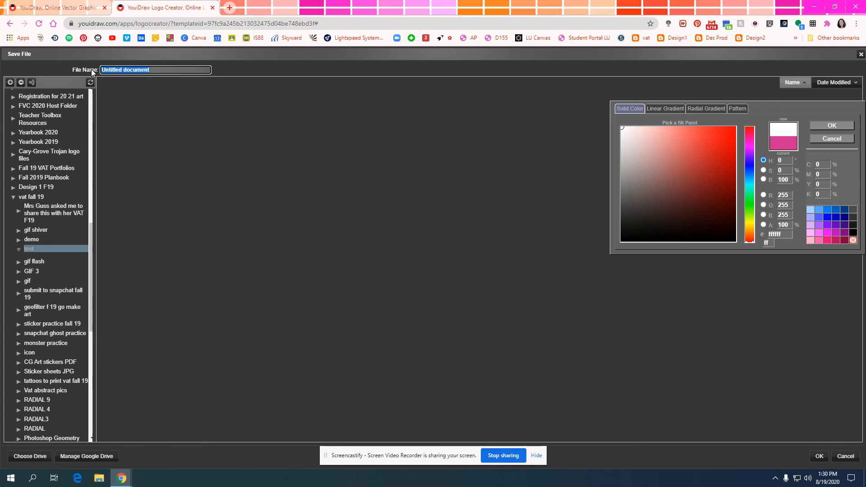
pyautogui.write('tet')
pyautogui.click(205, 146)
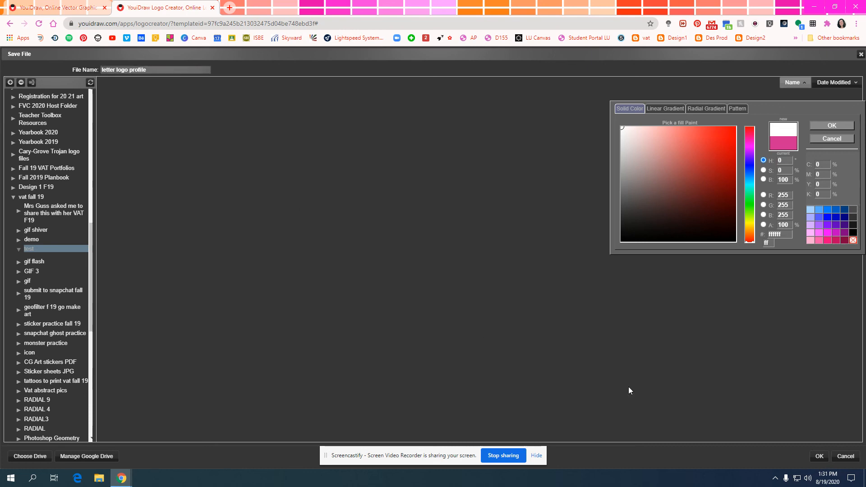
pyautogui.click(819, 457)
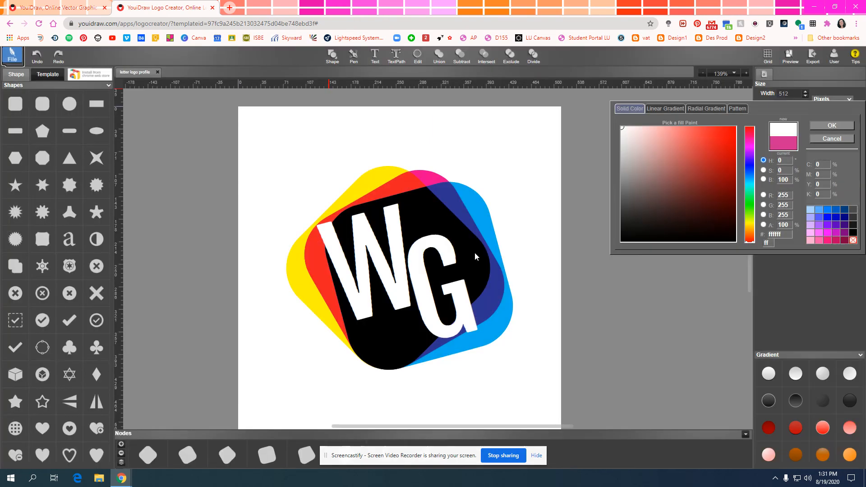
# - Open the export settings for the logo and set the file type to JPEG
pyautogui.click(810, 56)
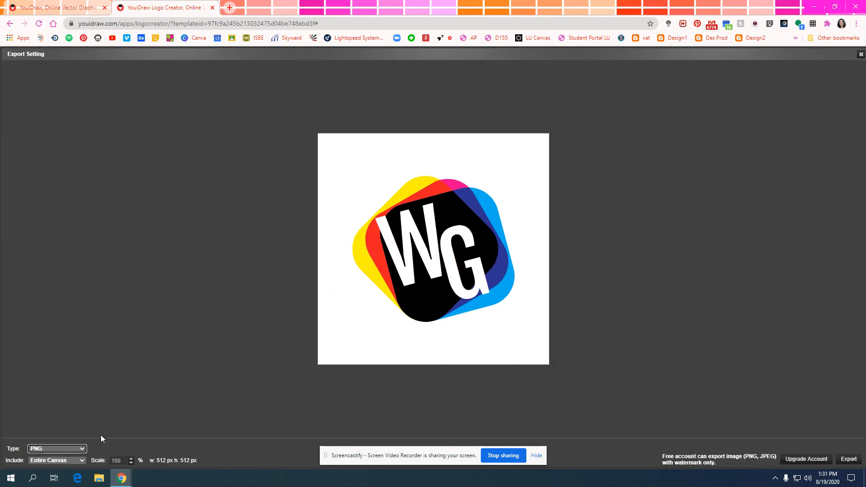
pyautogui.click(75, 448)
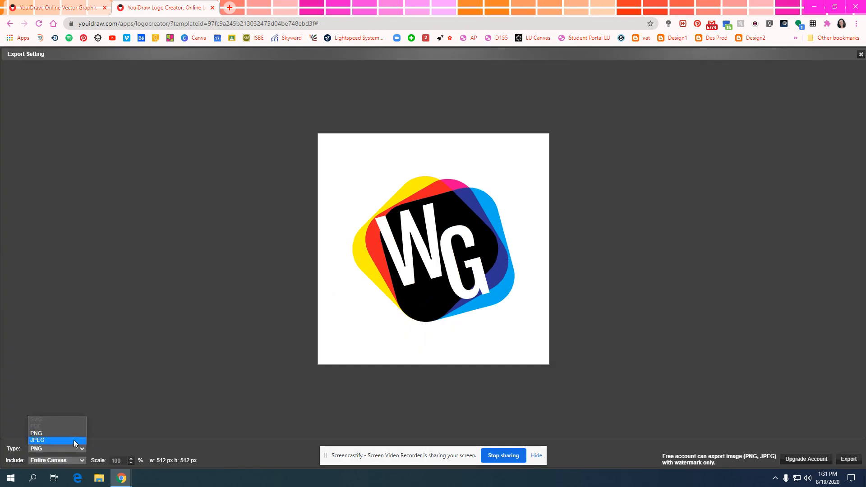
pyautogui.click(74, 440)
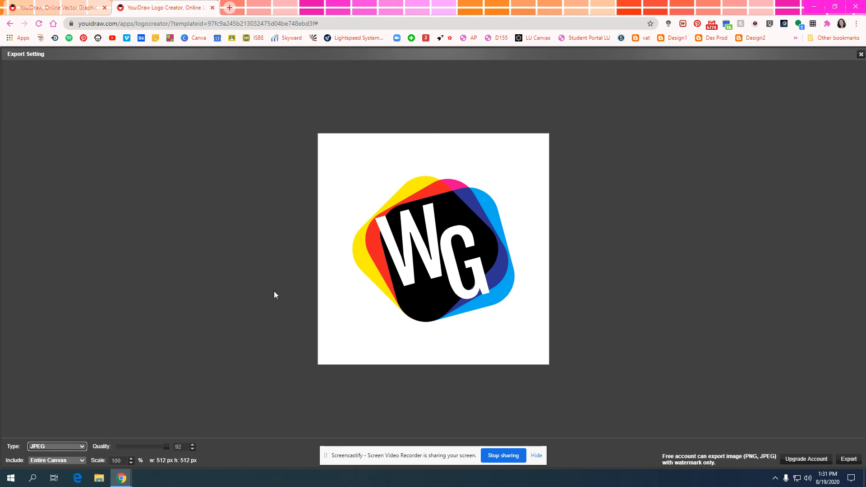